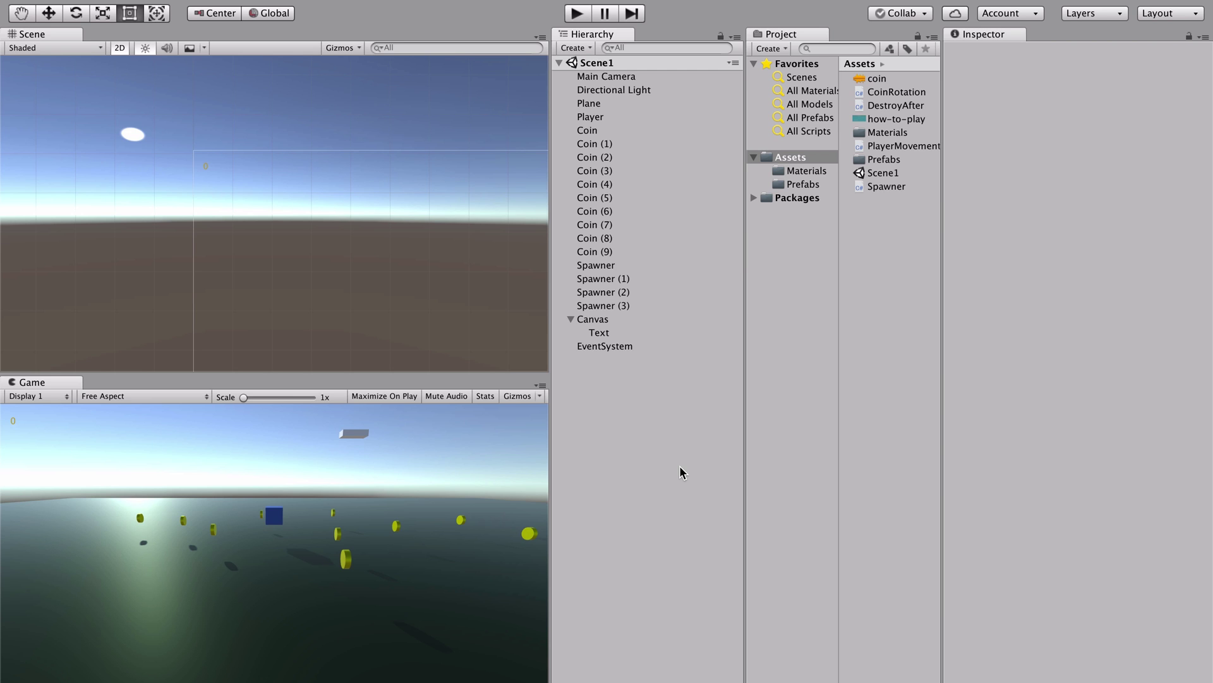
# Step: Add a full-screen UI Panel under the Canvas
pyautogui.click(593, 319)
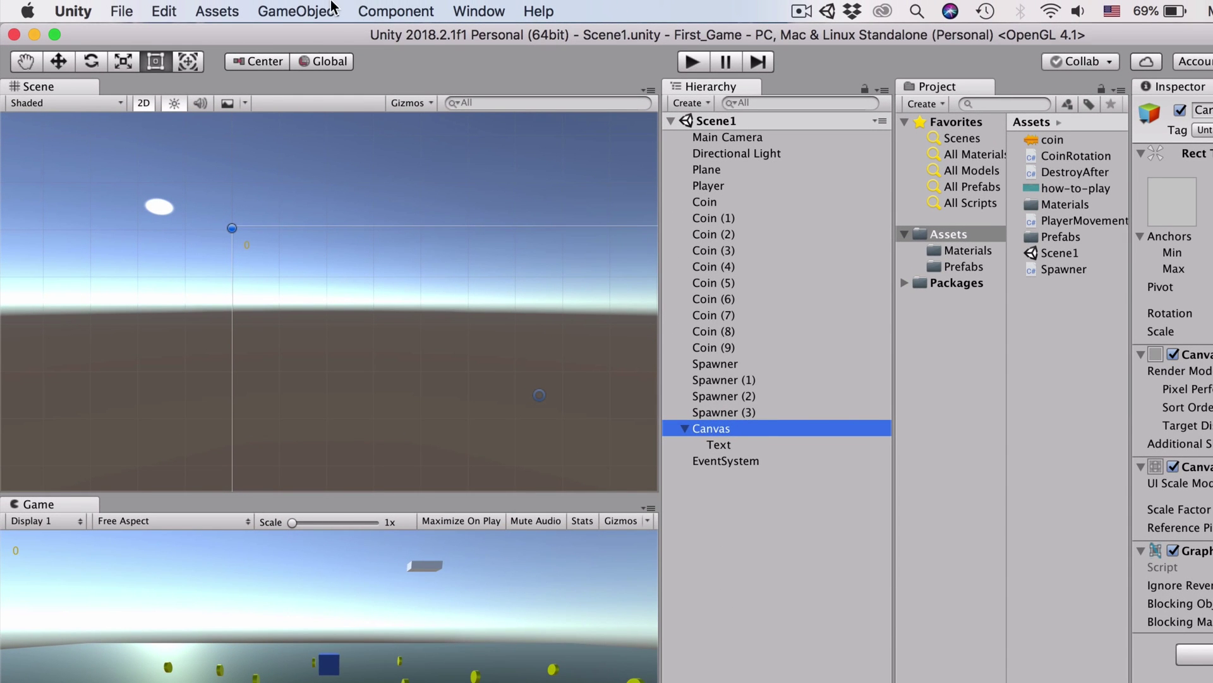
pyautogui.click(329, 9)
pyautogui.moveTo(281, 189)
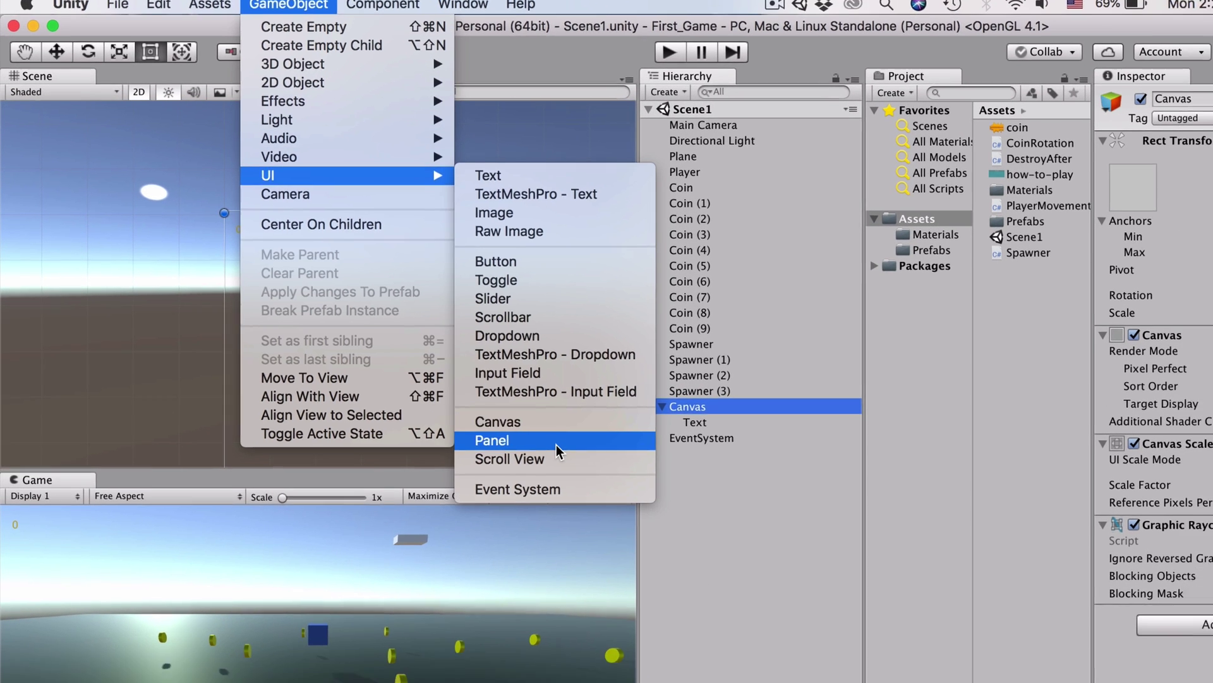
pyautogui.click(588, 465)
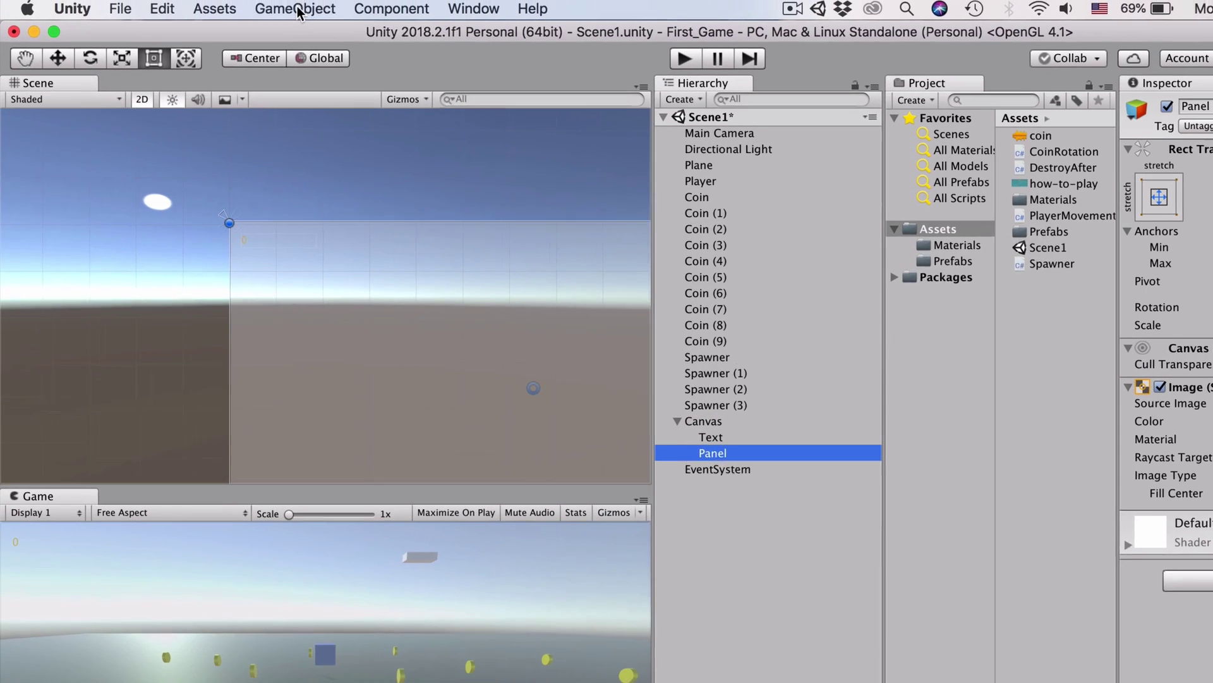
# Step: Add a UI Image and drag the how-to-play texture toward its Source Image
pyautogui.click(297, 11)
pyautogui.moveTo(278, 189)
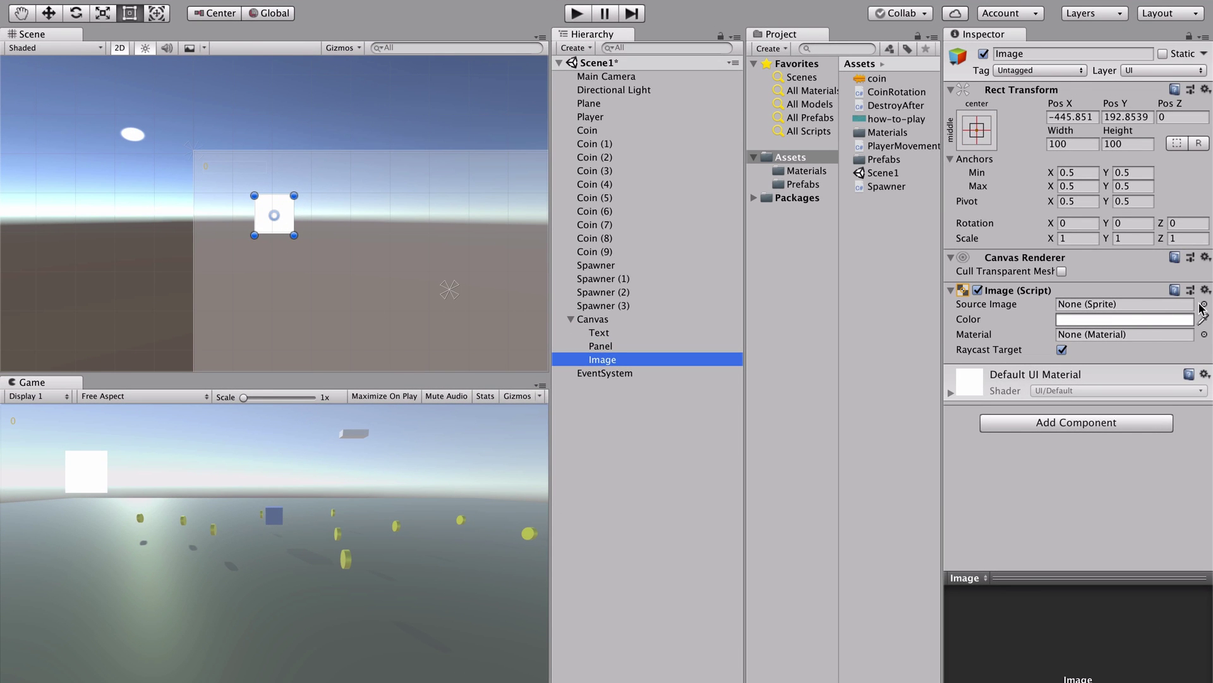
pyautogui.moveTo(891, 118)
pyautogui.mouseDown()
pyautogui.moveTo(1116, 302)
pyautogui.moveTo(893, 122)
pyautogui.mouseUp()
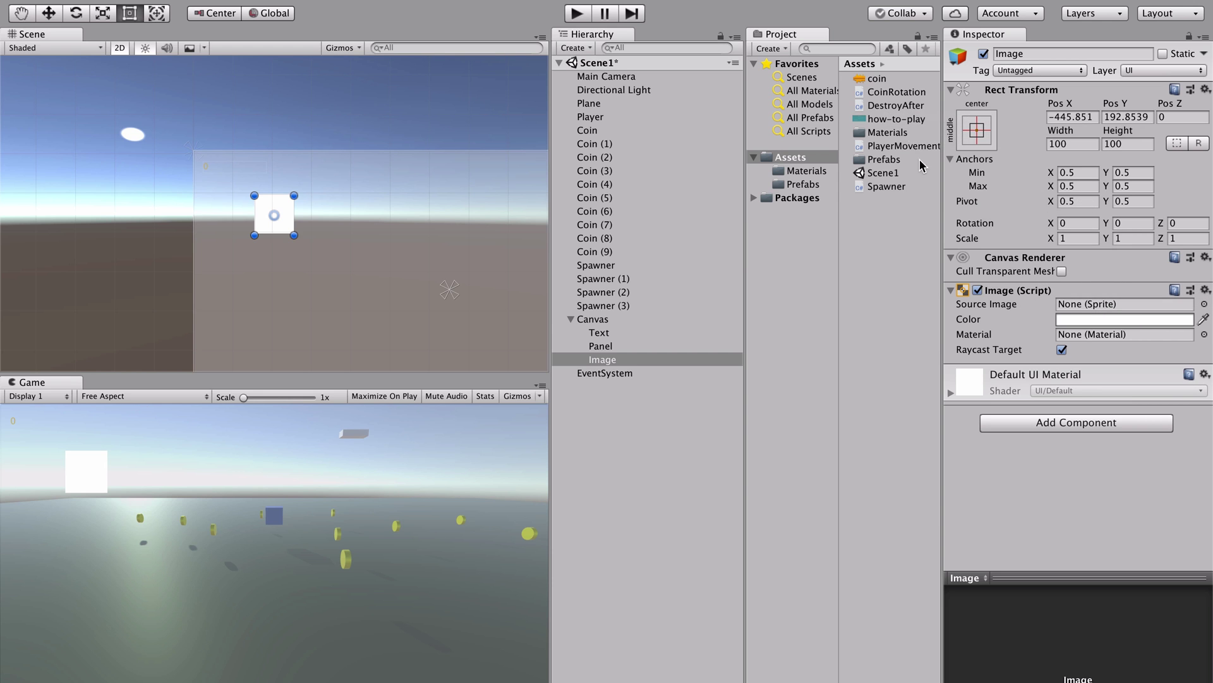
# Step: Reimport the how-to-play texture as Sprite (2D and UI), then reselect the Image
pyautogui.click(889, 120)
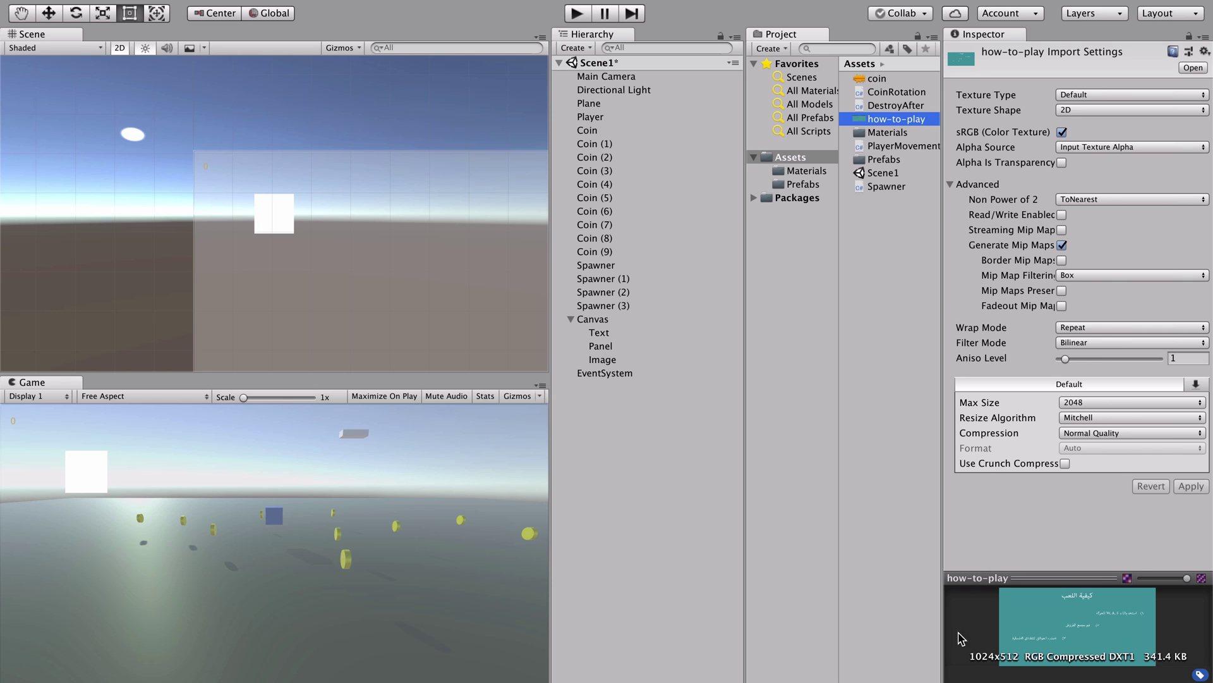
pyautogui.click(1098, 89)
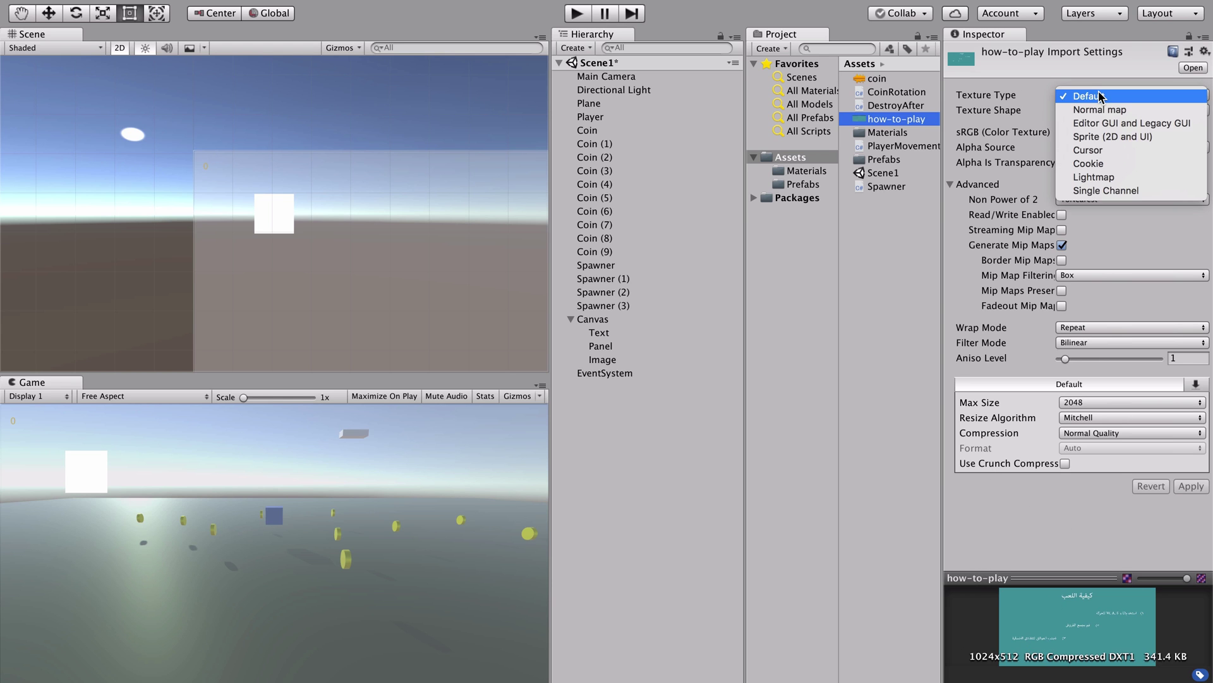
pyautogui.click(1134, 135)
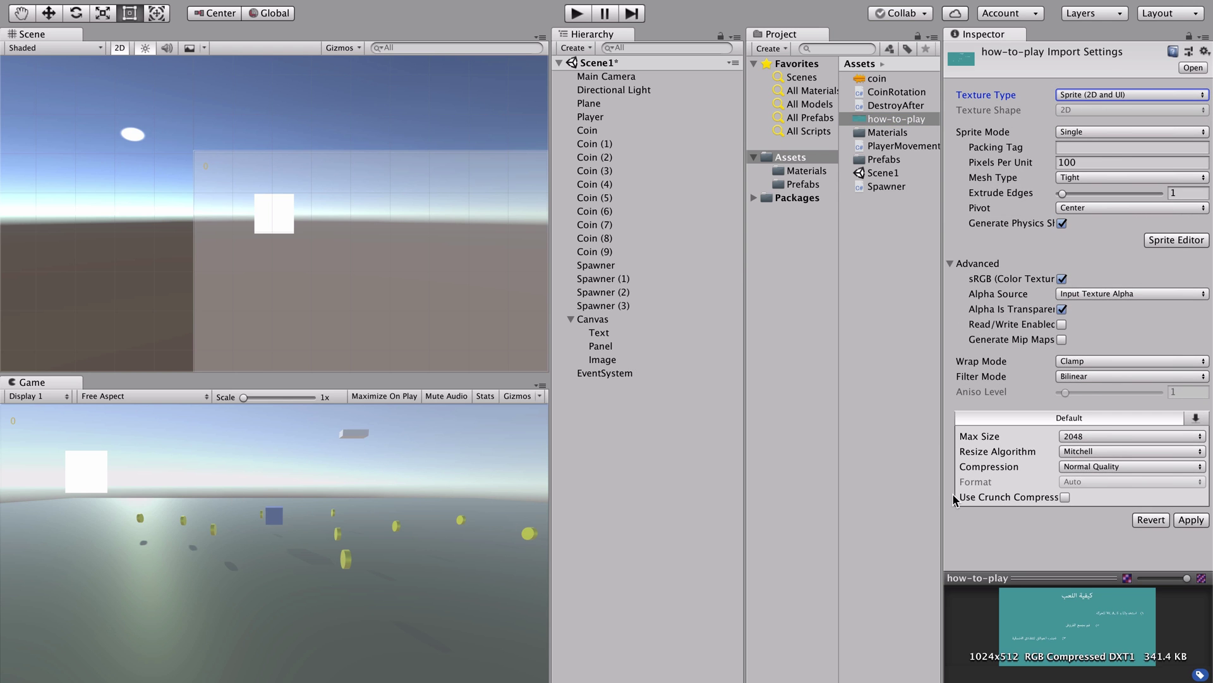
pyautogui.click(1191, 520)
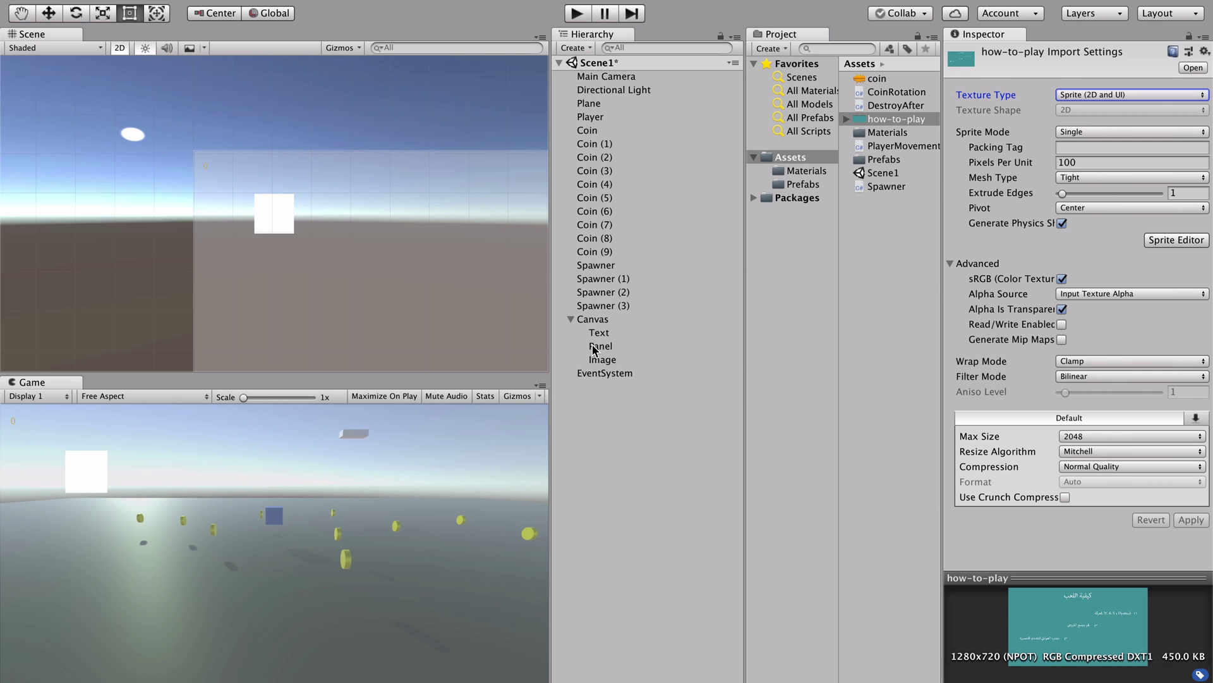
pyautogui.click(622, 359)
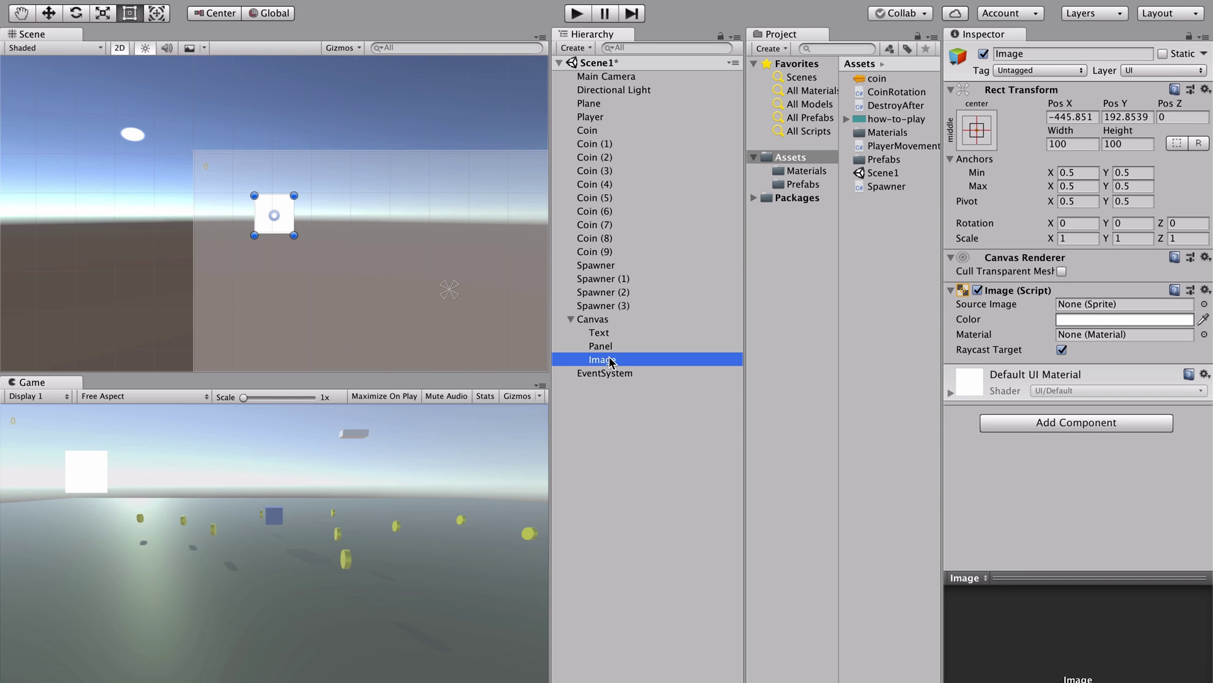
# Step: Nest the Image inside the Panel and set how-to-play as its Source Image
pyautogui.moveTo(621, 355); pyautogui.dragTo(608, 345)
pyautogui.click(608, 346)
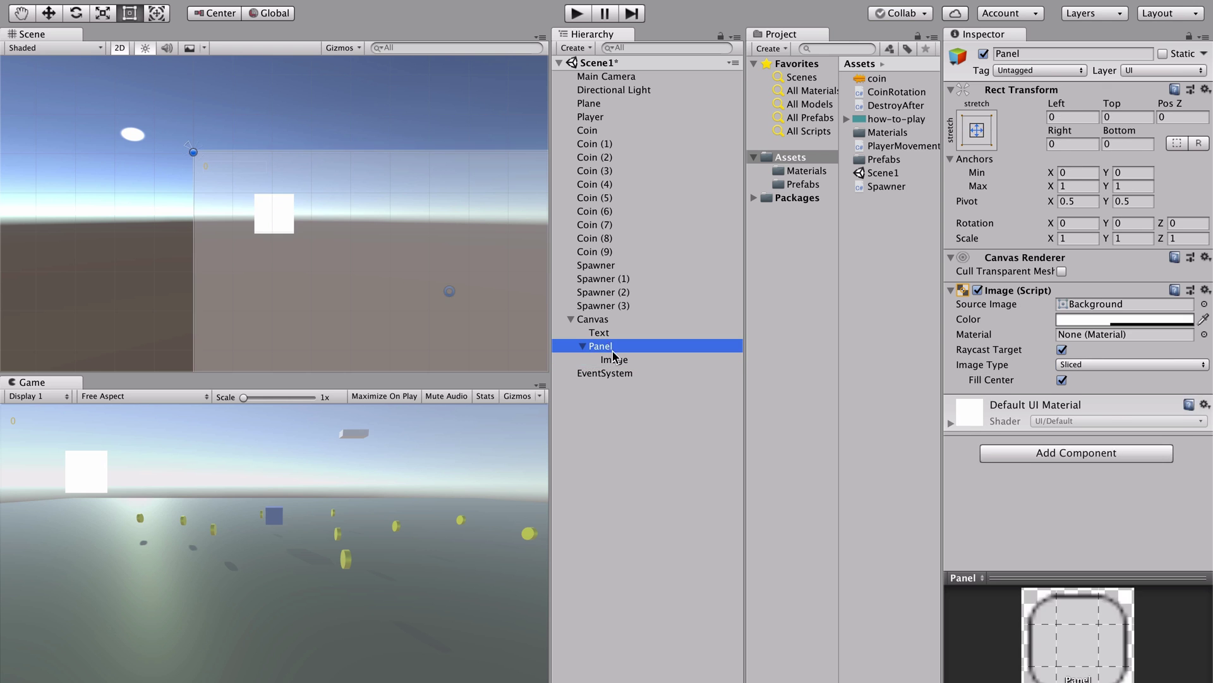
pyautogui.click(614, 359)
pyautogui.moveTo(897, 119)
pyautogui.mouseDown()
pyautogui.moveTo(1094, 324)
pyautogui.moveTo(1087, 306)
pyautogui.mouseUp()
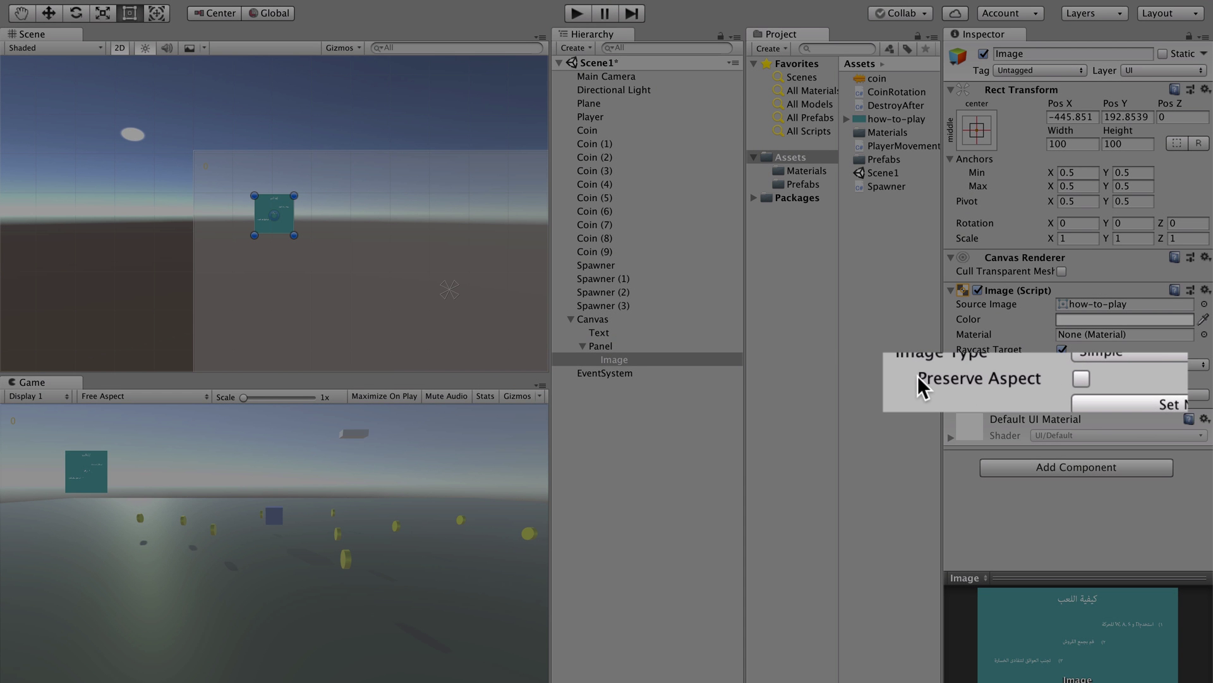
# Step: Turn on Preserve Aspect, enlarge the image to about 850×511, and pin anchors to its corners
pyautogui.click(1062, 380)
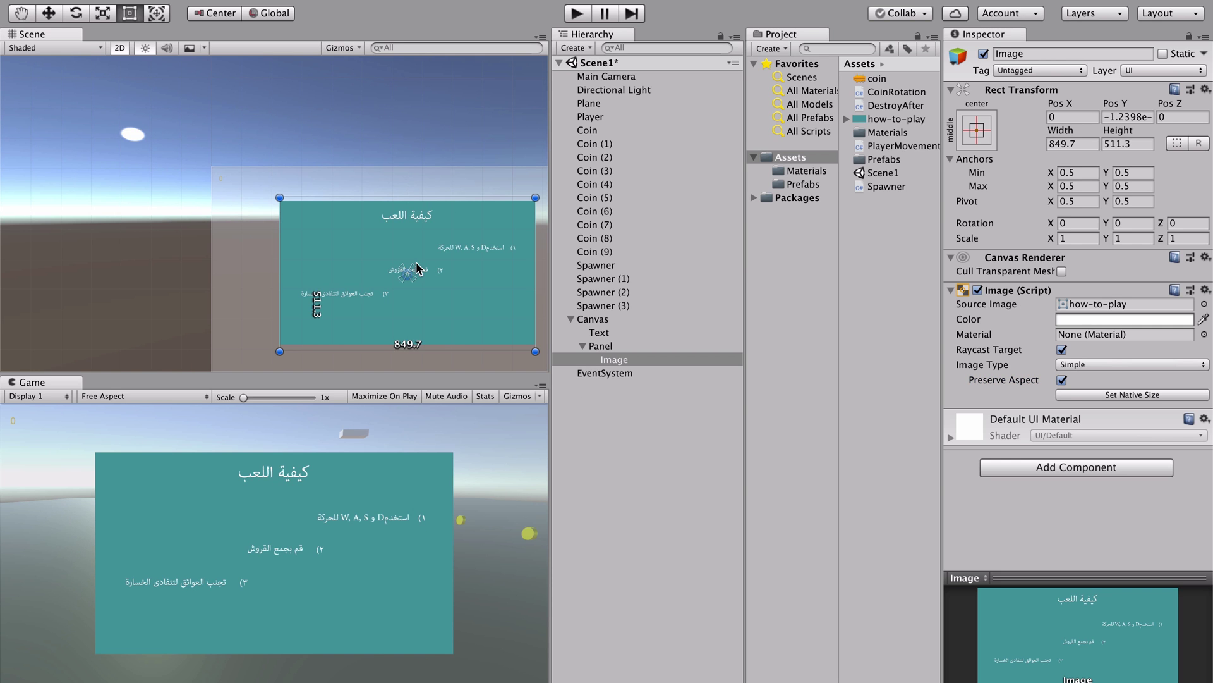
pyautogui.moveTo(412, 271); pyautogui.dragTo(540, 199)
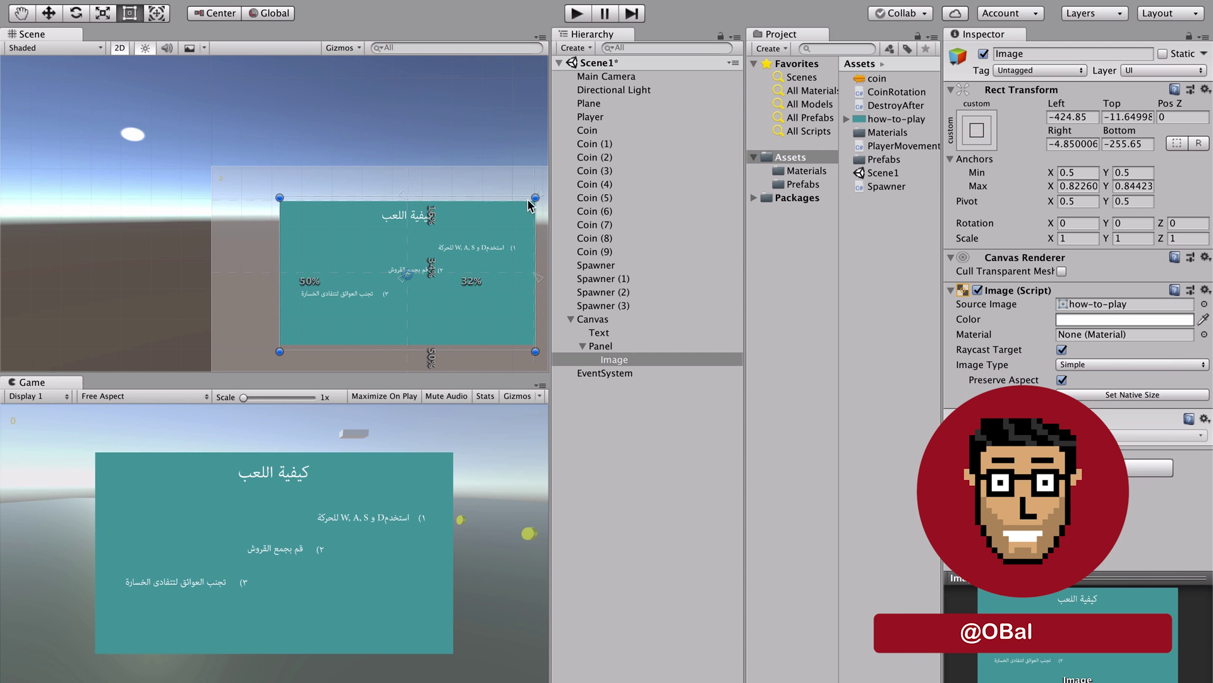
pyautogui.click(600, 345)
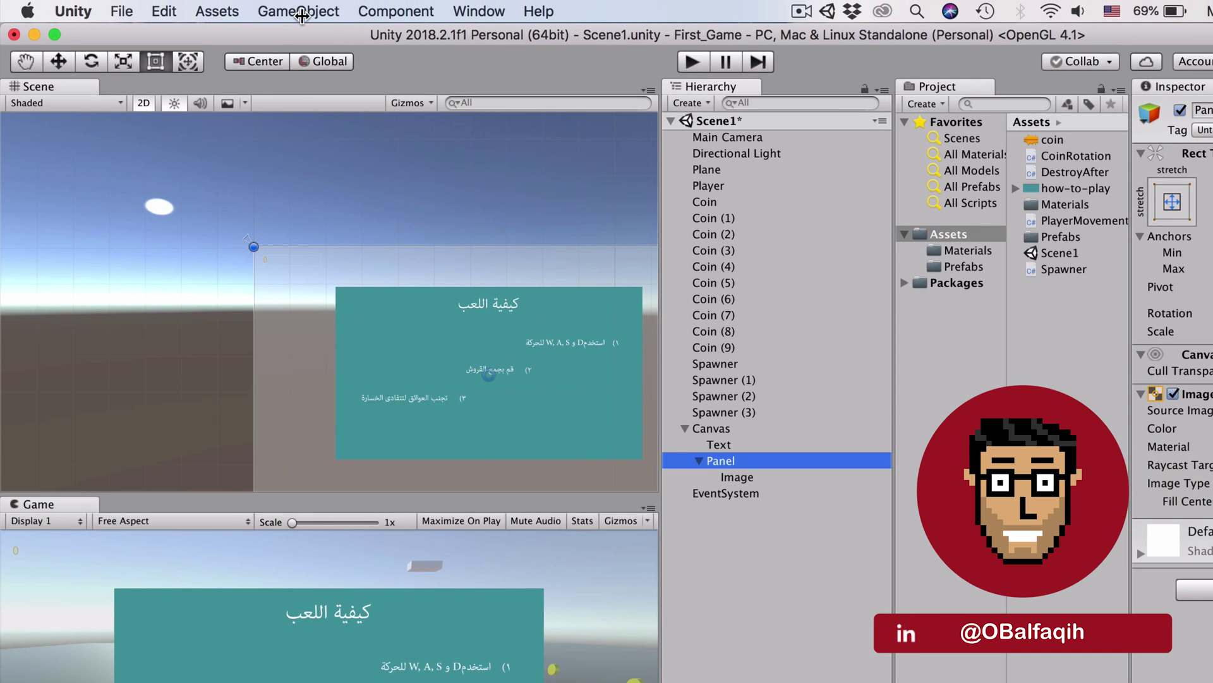
# Step: Add a Button inside the Panel at the picture's bottom with anchors snapped to its corners
pyautogui.click(310, 10)
pyautogui.moveTo(347, 188)
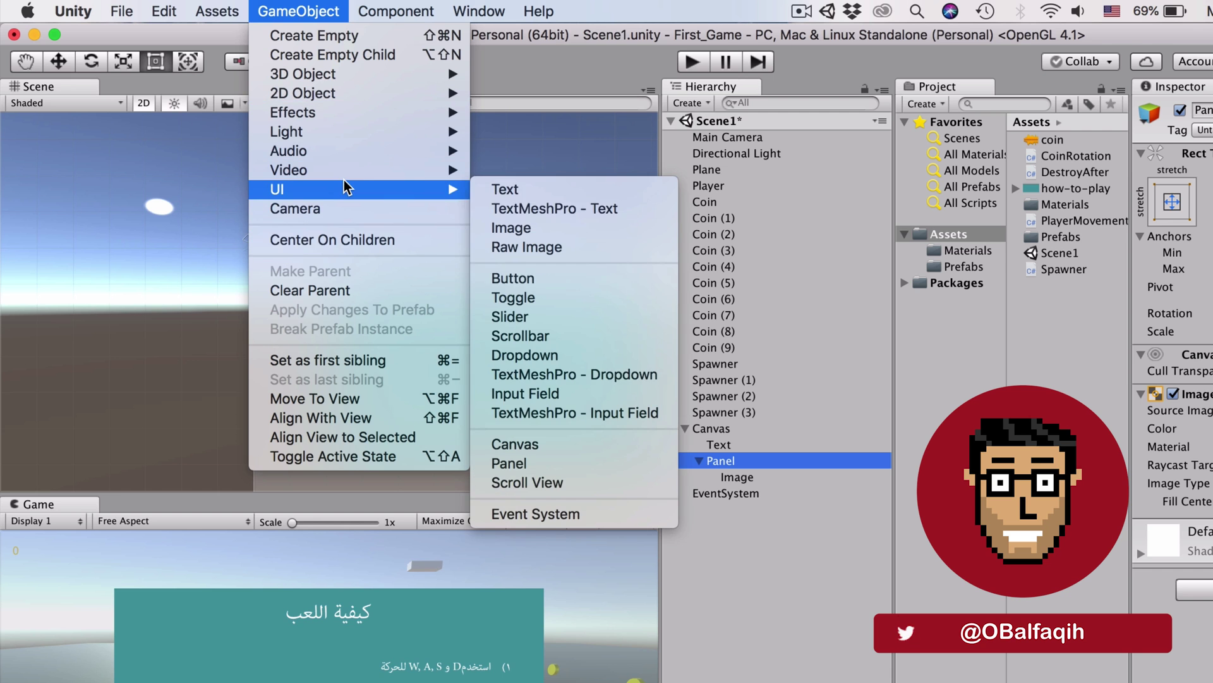
pyautogui.click(540, 277)
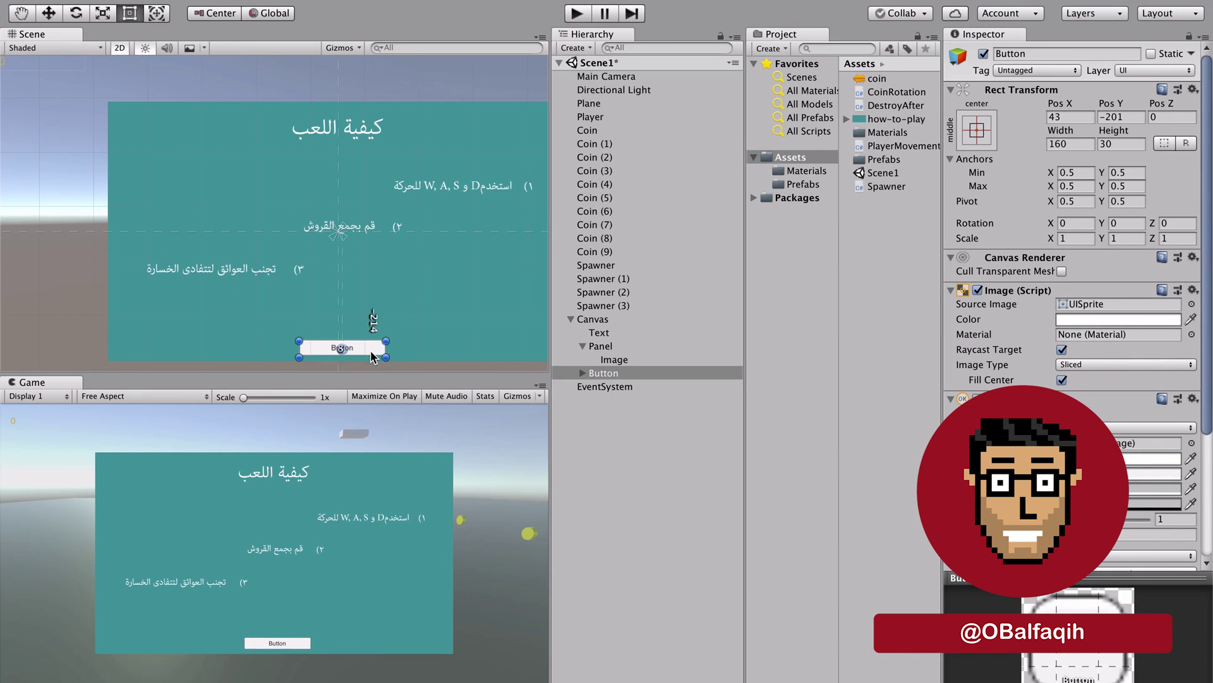
pyautogui.moveTo(375, 307); pyautogui.dragTo(375, 335)
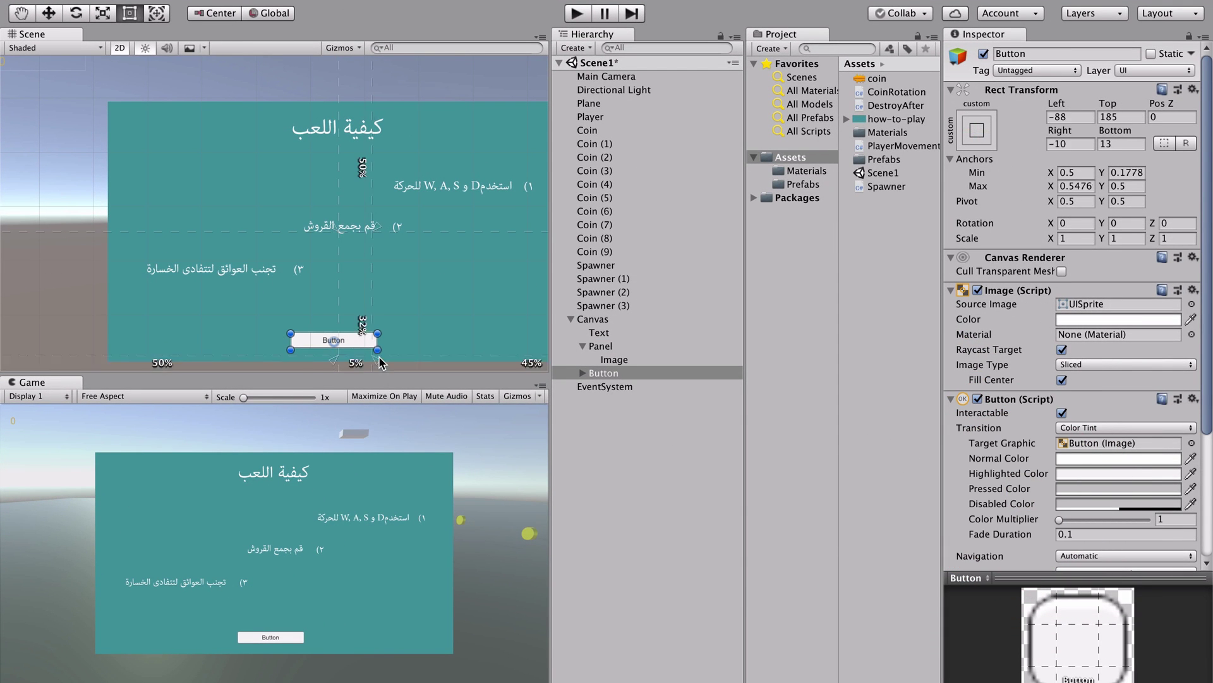
pyautogui.hotkey('ctrl', ']')
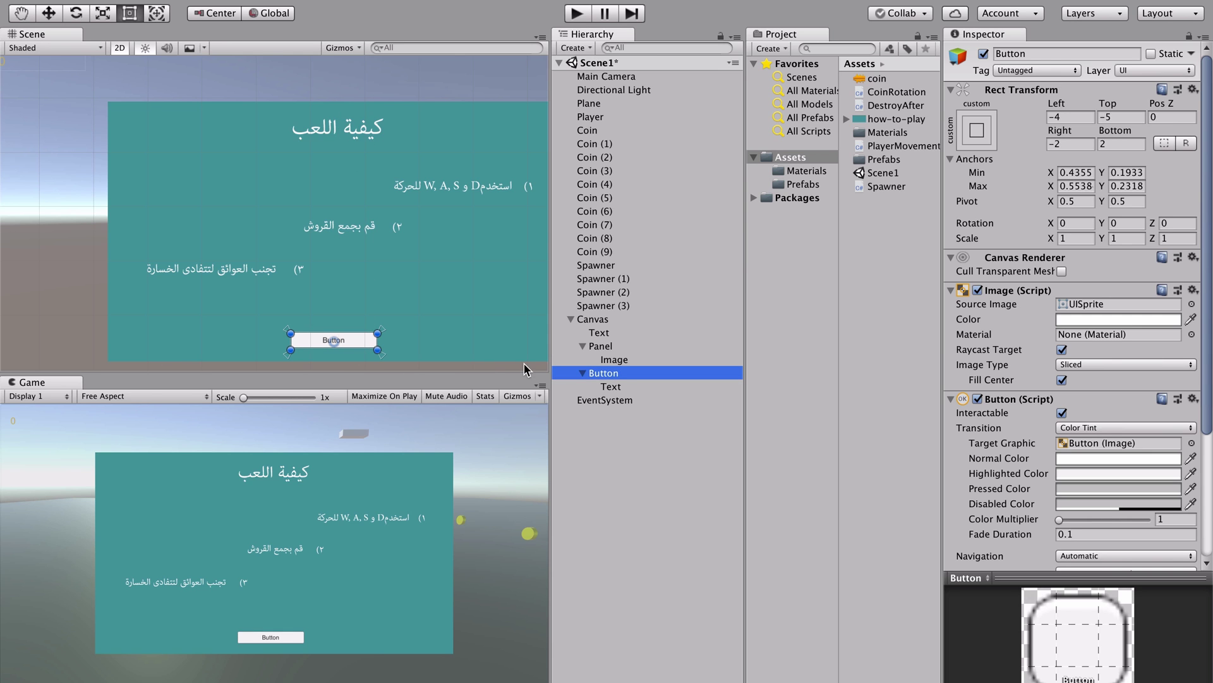
# Step: Change the button's label text to '>'
pyautogui.click(611, 386)
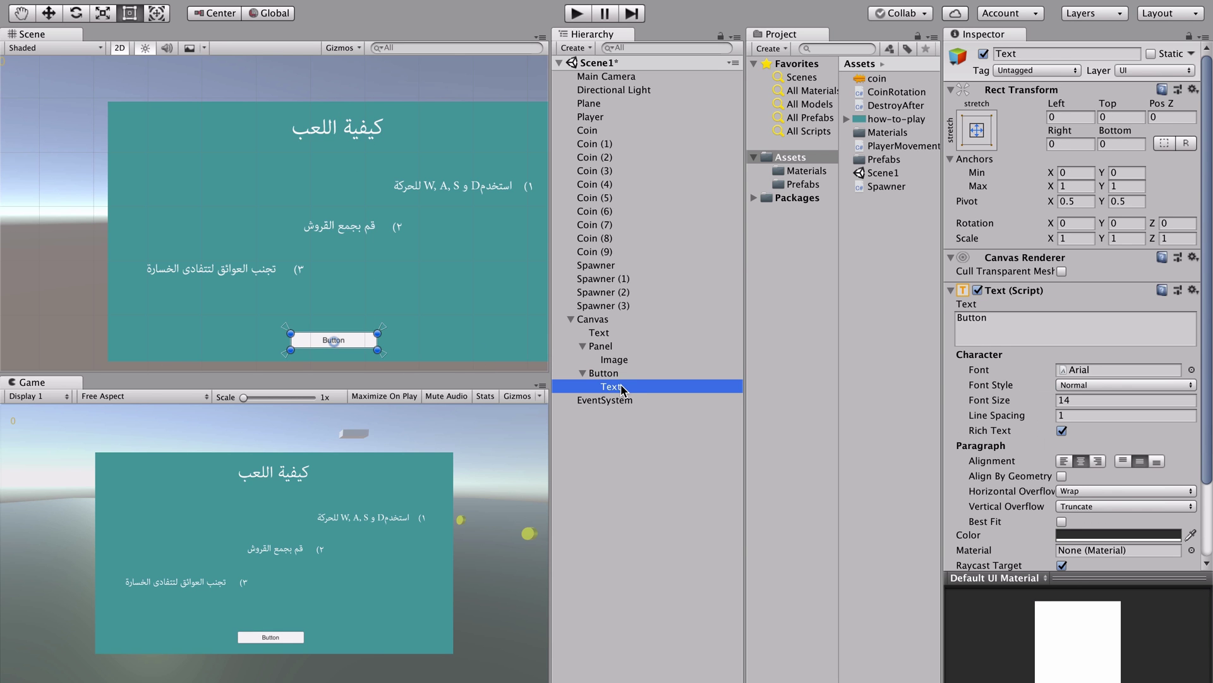
pyautogui.click(1010, 319)
pyautogui.press('BackSpace')
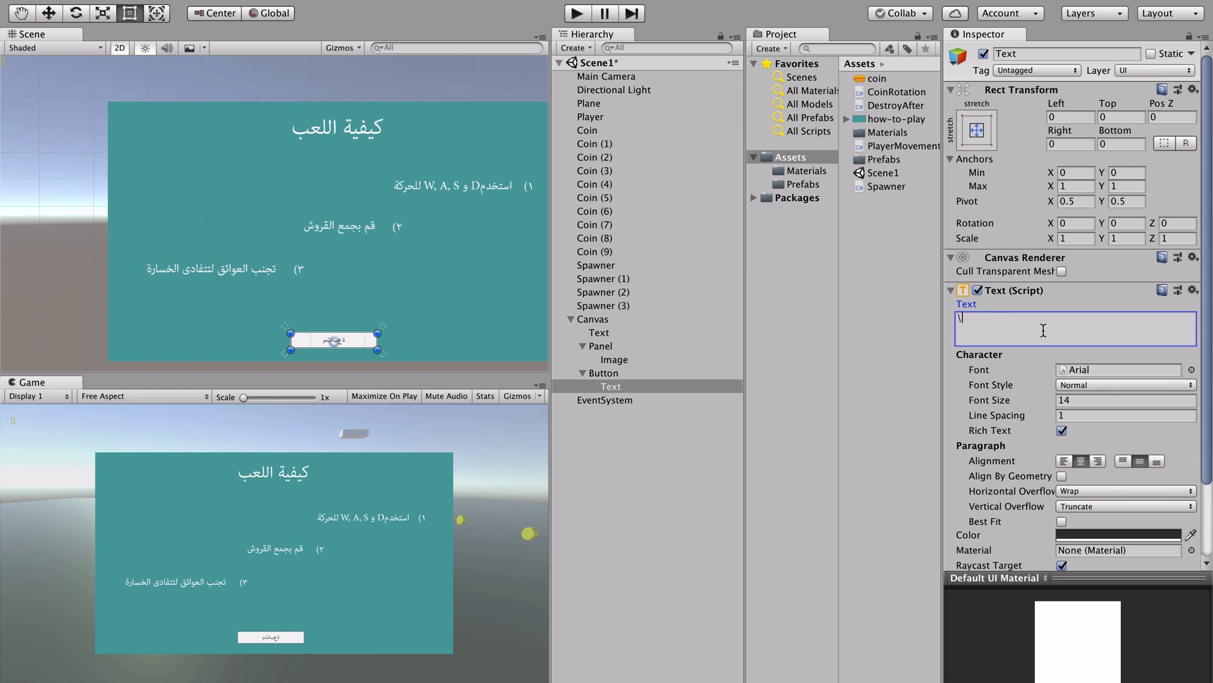
pyautogui.write('>')
# Step: Add an On Click entry to the Button targeting the Panel
pyautogui.click(622, 436)
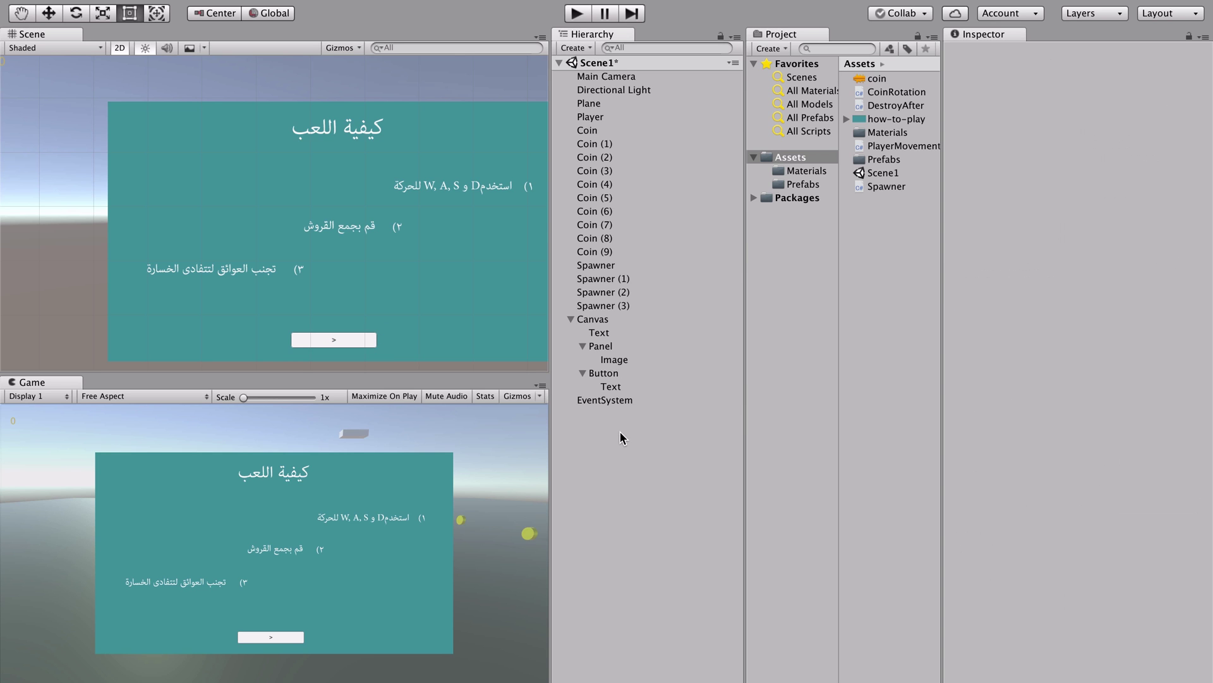
pyautogui.click(617, 375)
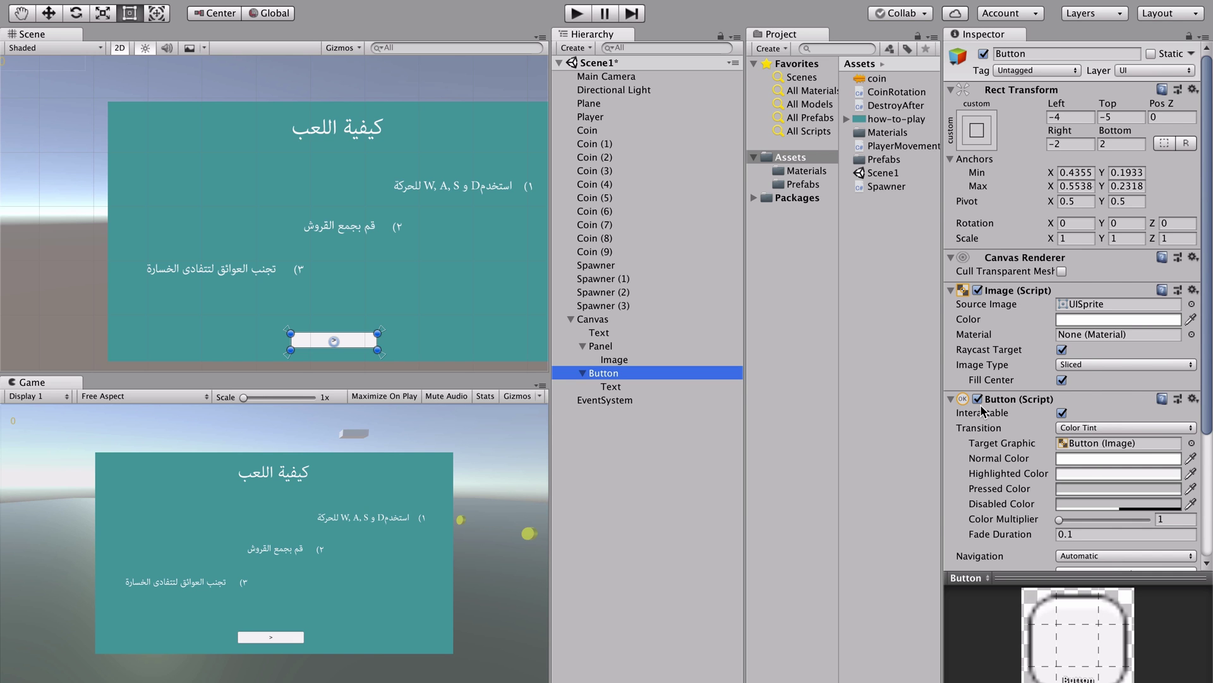
pyautogui.scroll(-5, 986, 410)
pyautogui.click(1164, 475)
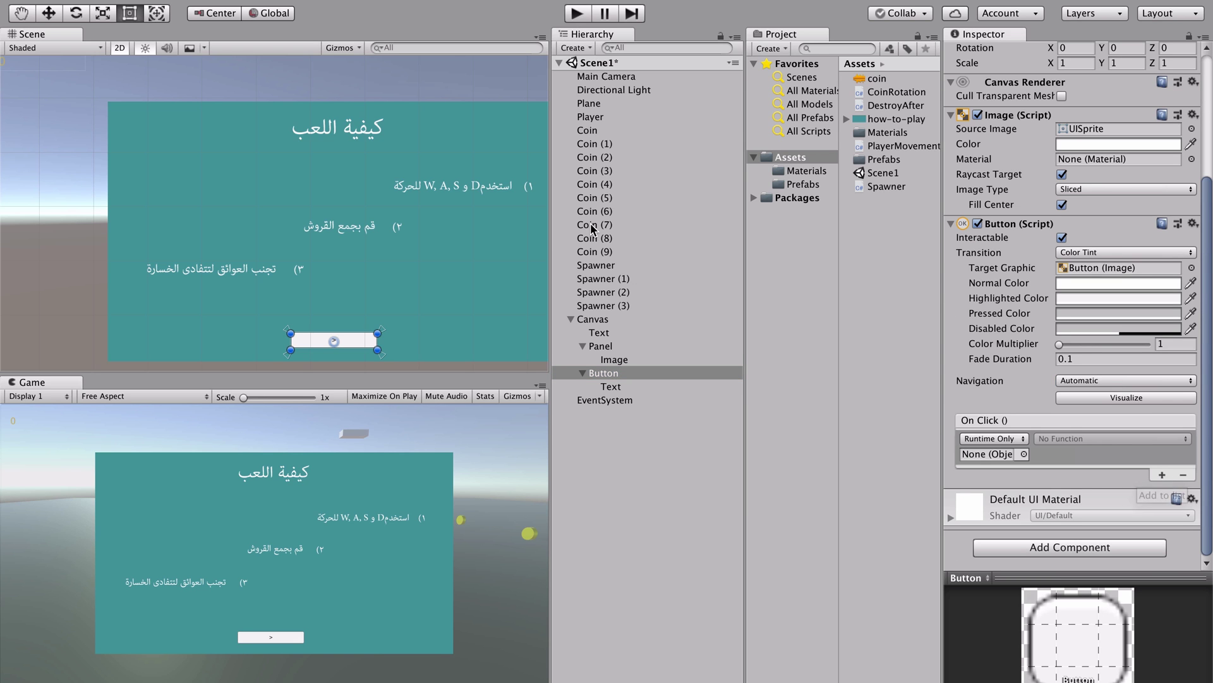
pyautogui.moveTo(605, 347); pyautogui.dragTo(979, 456)
# Step: Set the click function to GameObject.SetActive, left unchecked, and enter Play mode
pyautogui.click(1113, 439)
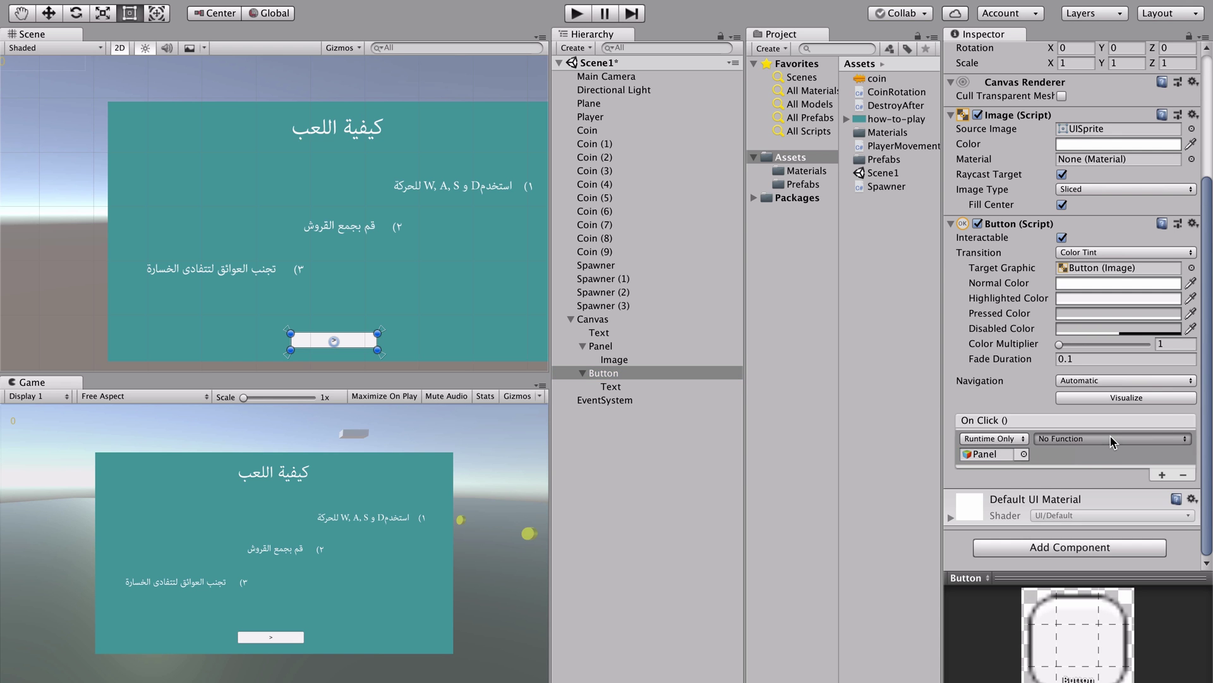
pyautogui.moveTo(1102, 516)
pyautogui.moveTo(1102, 485)
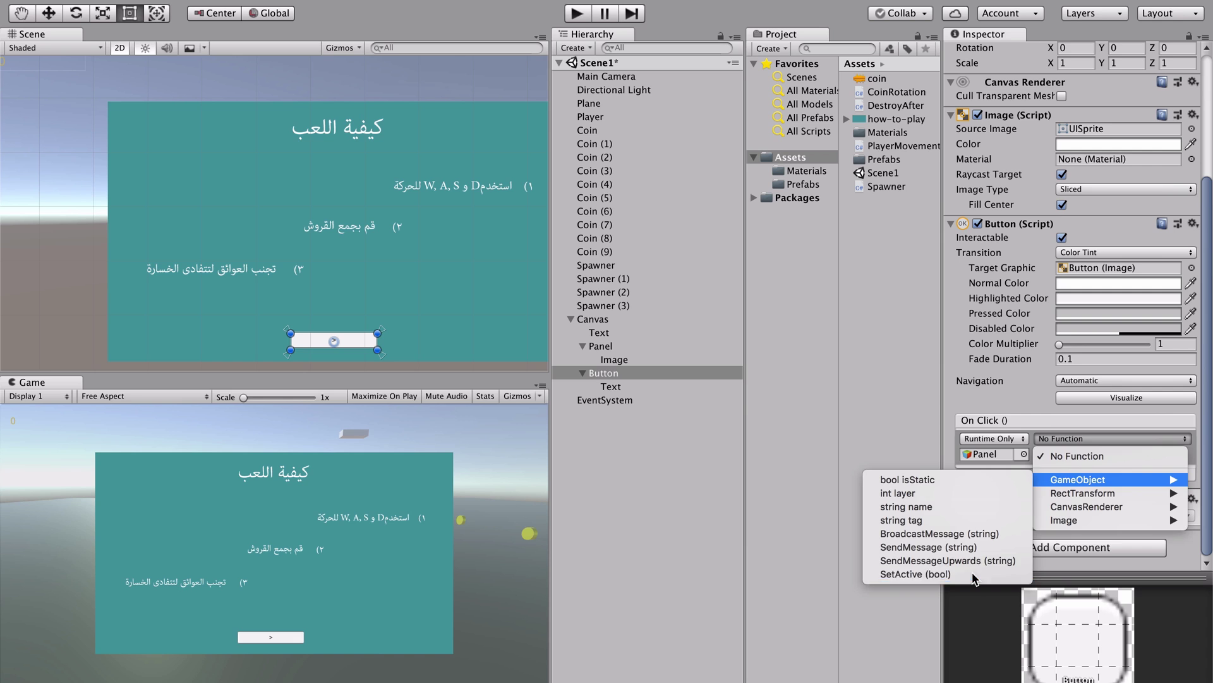
pyautogui.click(915, 574)
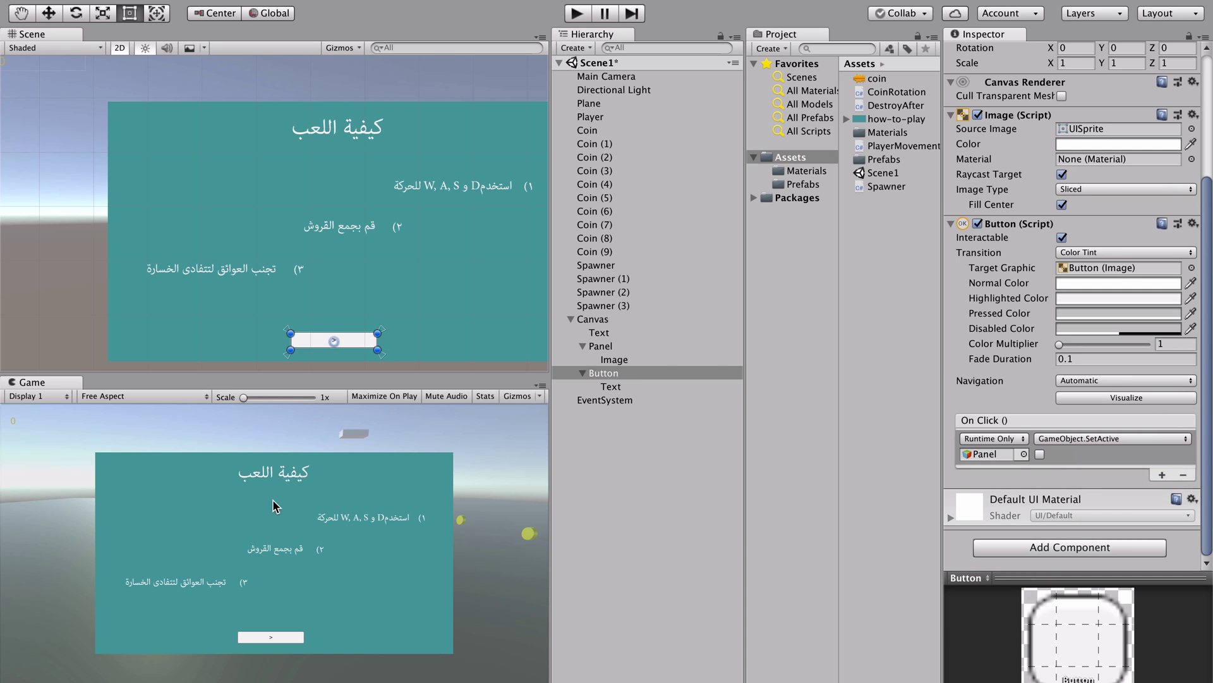
pyautogui.hotkey('ctrl', 'p')
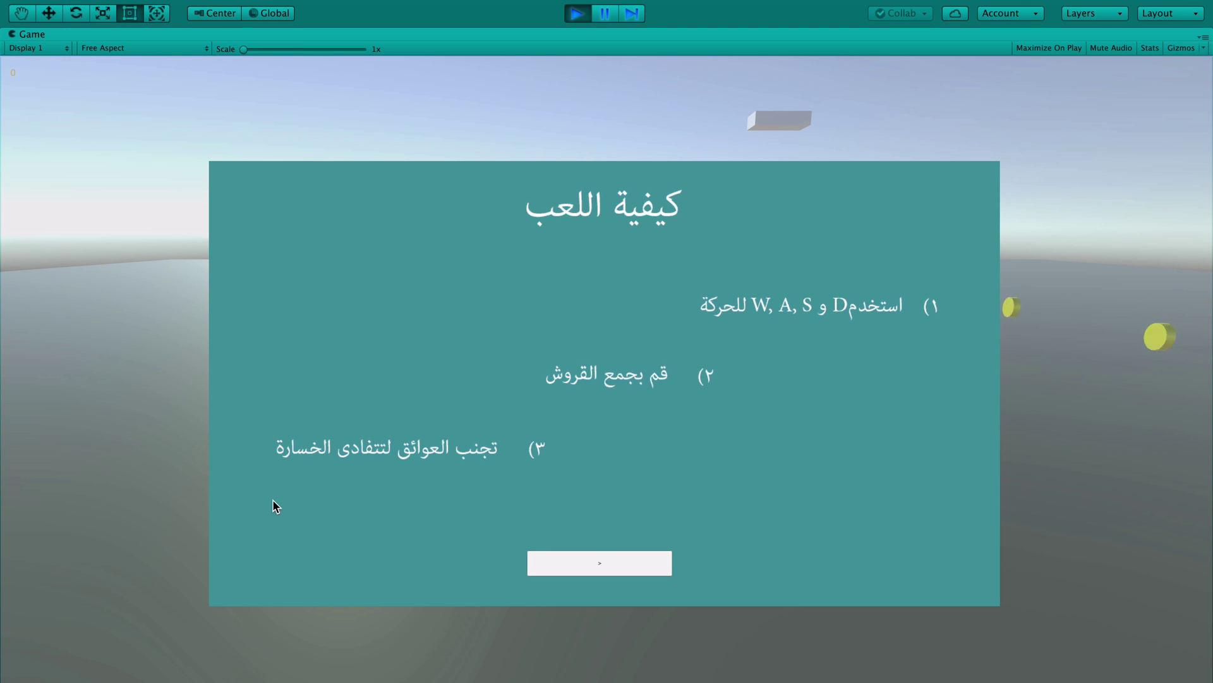
# Step: Test the button in Play mode, make Button a child of Panel, and retest
pyautogui.click(585, 556)
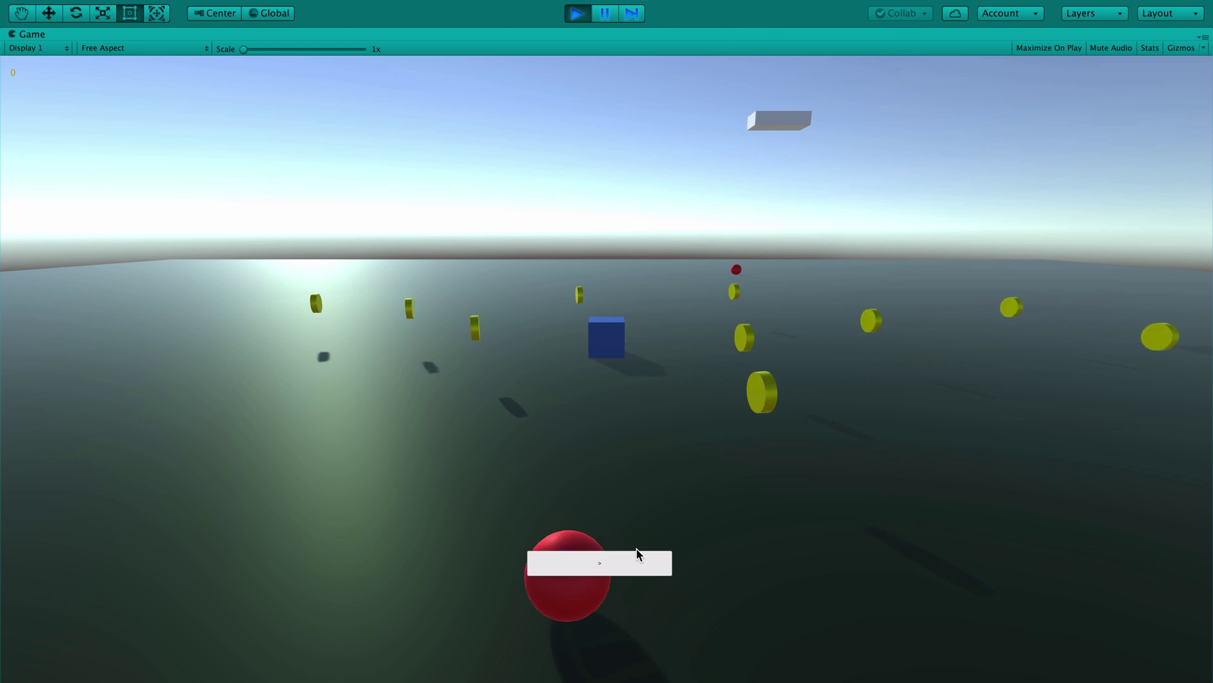
pyautogui.hotkey('ctrl', 'p')
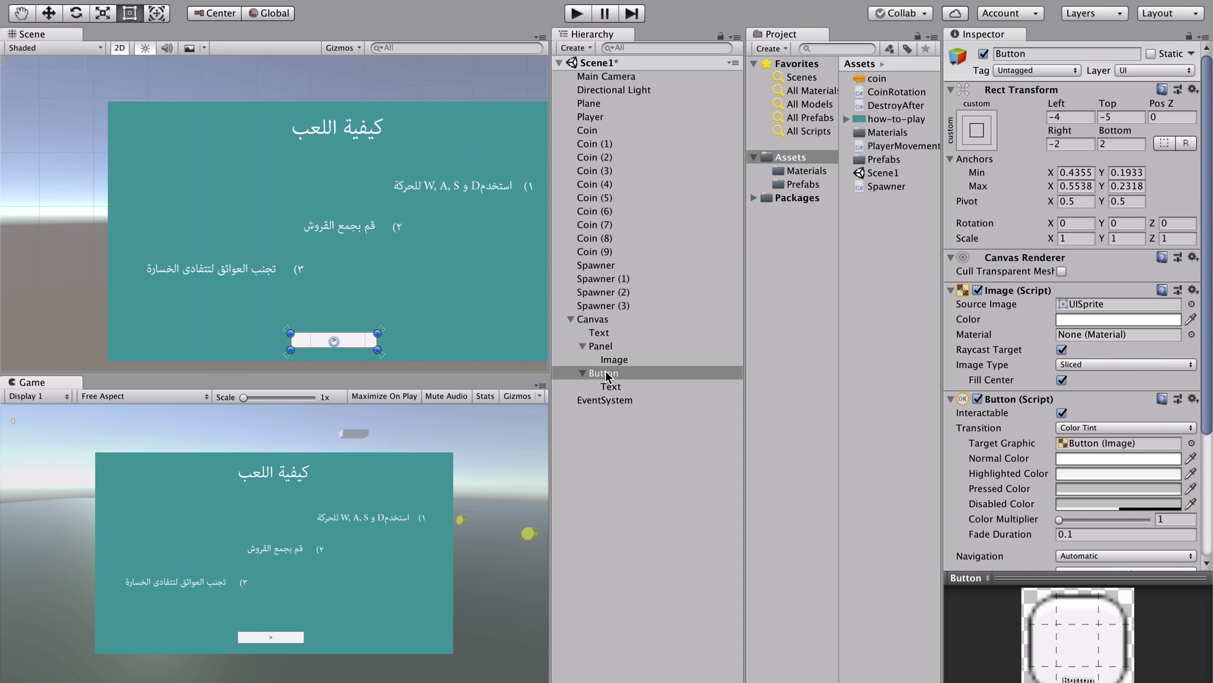
pyautogui.moveTo(605, 374); pyautogui.dragTo(612, 349)
pyautogui.hotkey('ctrl', 'p')
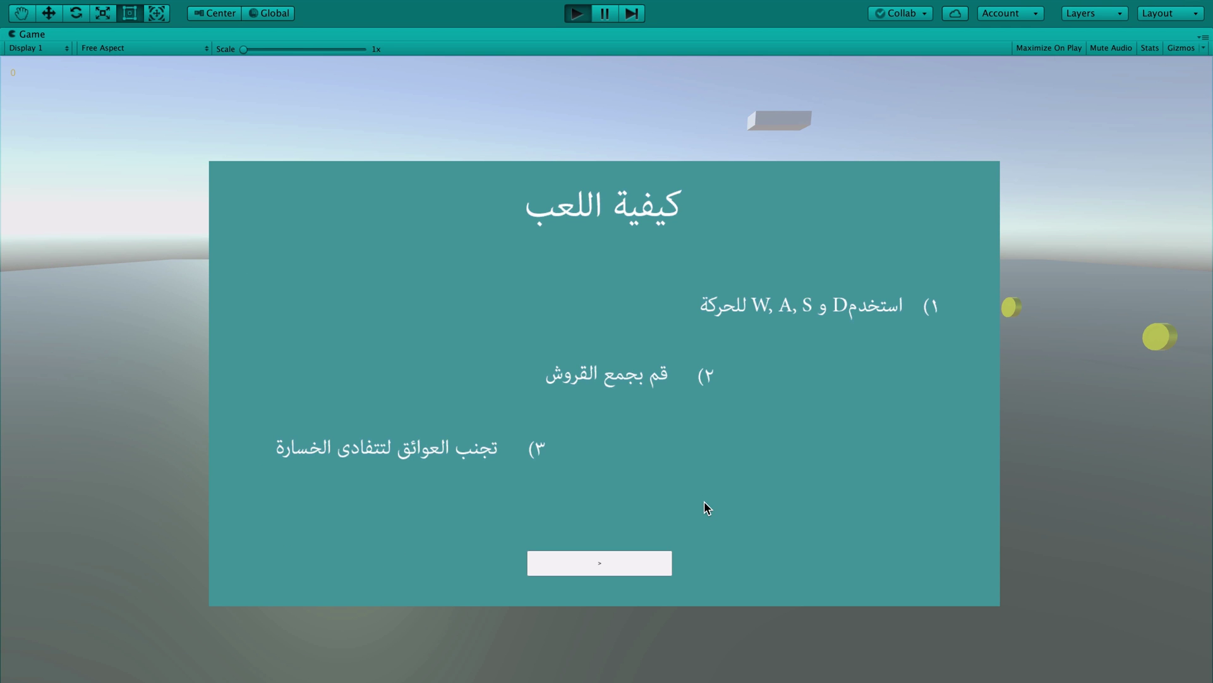
pyautogui.click(624, 562)
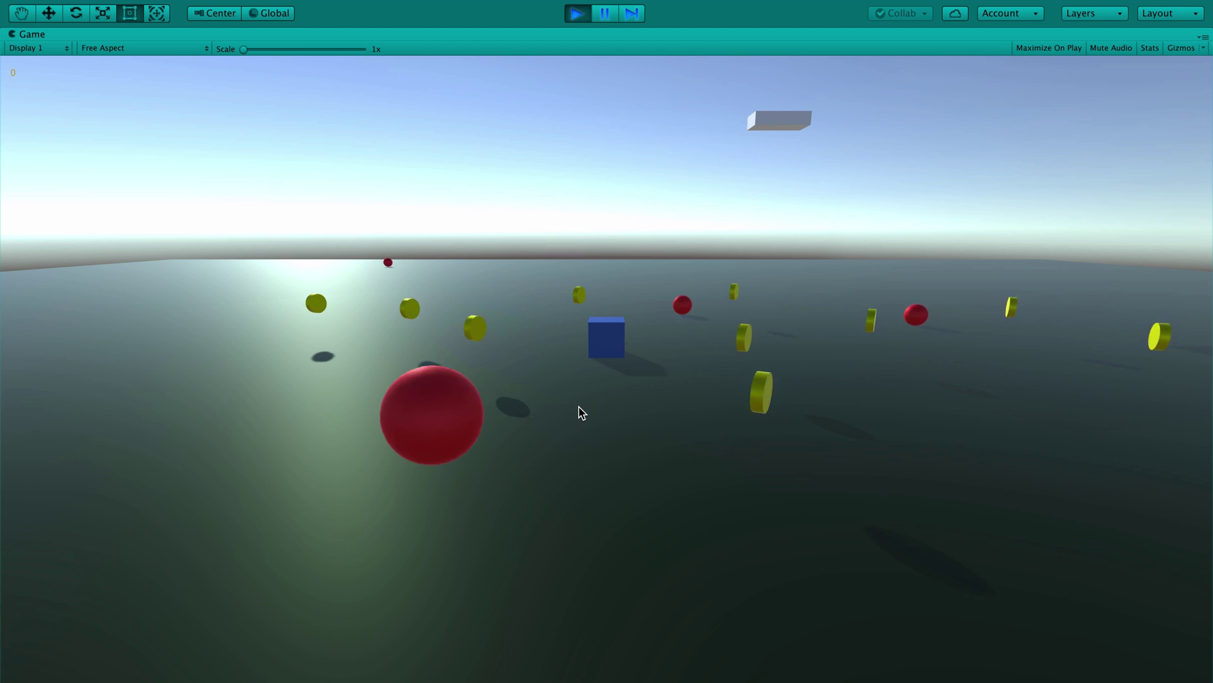
pyautogui.hotkey('ctrl', 'p')
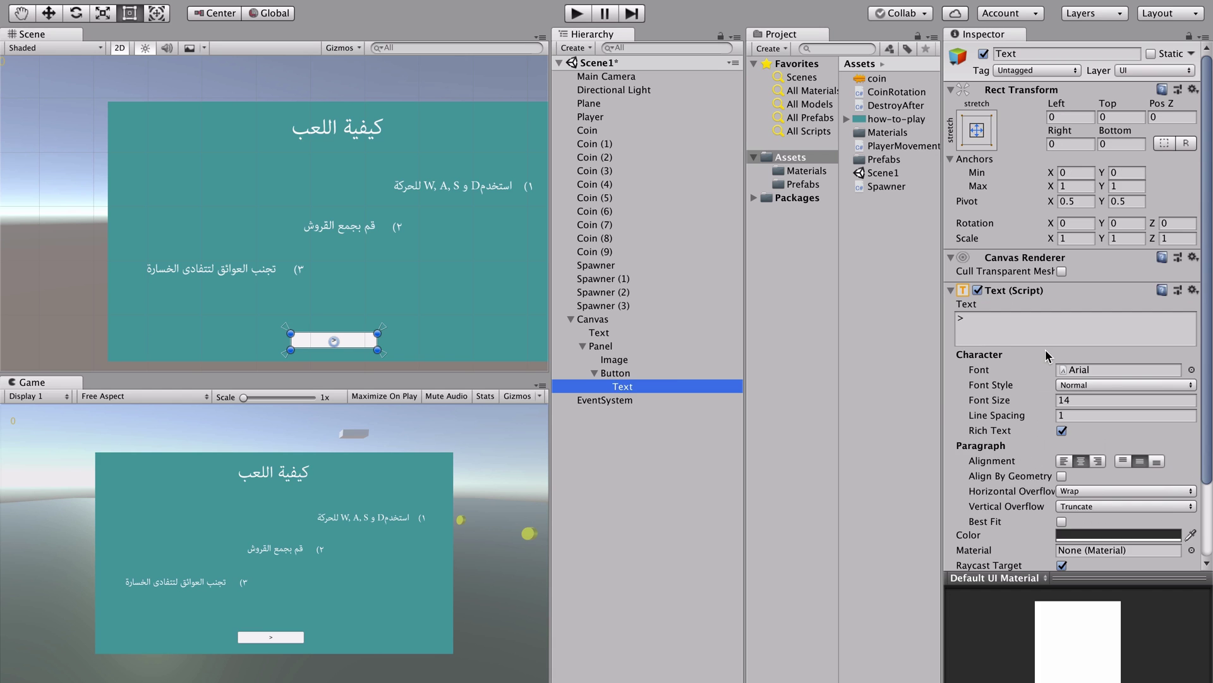
# Step: Enable Best Fit on the button label and check it in the maximized game view
pyautogui.click(1062, 522)
pyautogui.hotkey('shift', 'space')
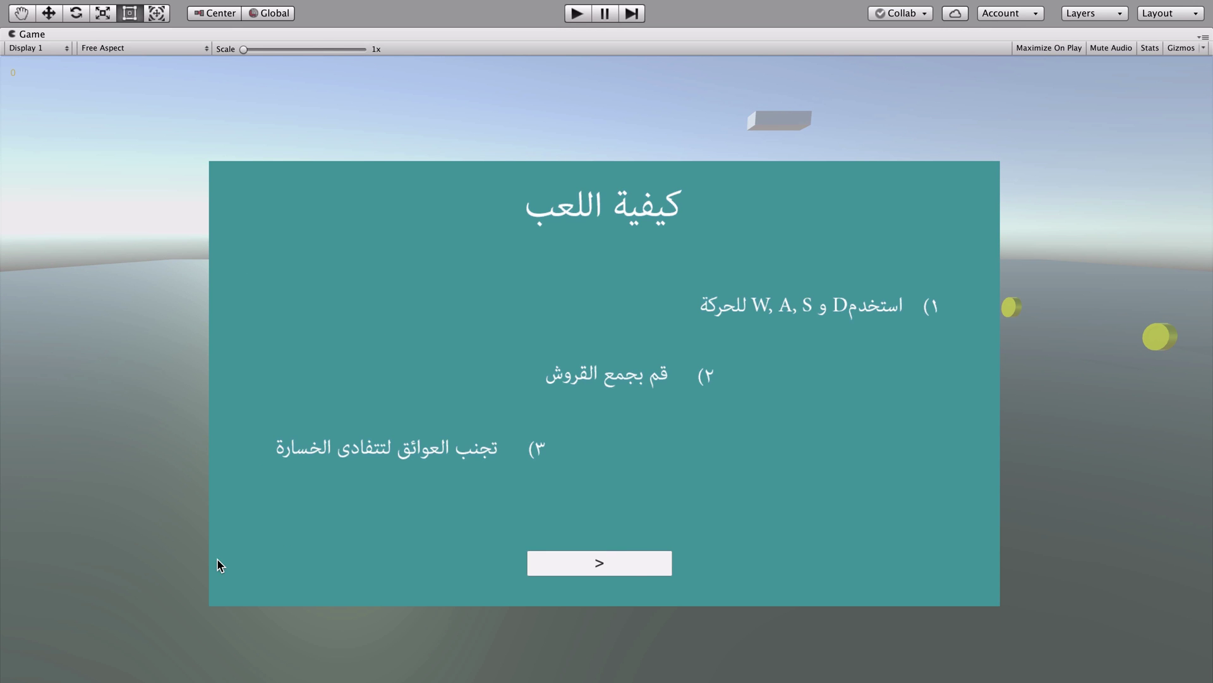
pyautogui.hotkey('shift', 'space')
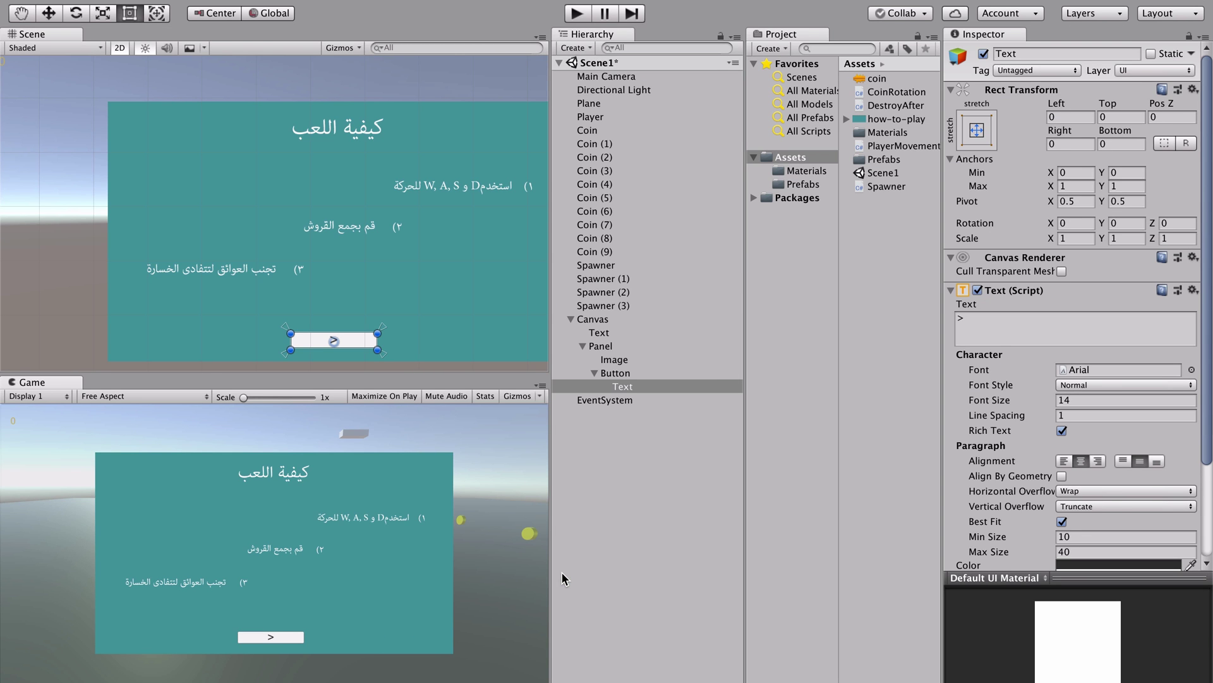
# Step: Create an empty GameObject named HowTo-Manager
pyautogui.press('super+shift+n')
pyautogui.click(1065, 53)
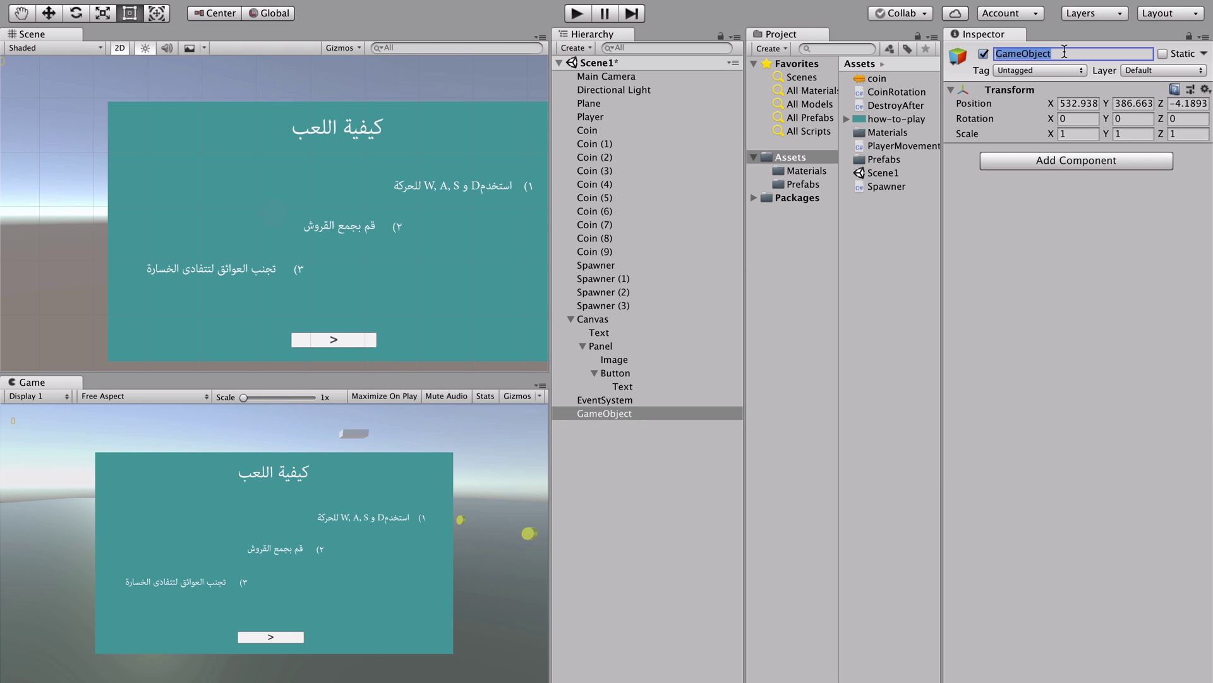
pyautogui.write('HowTo')
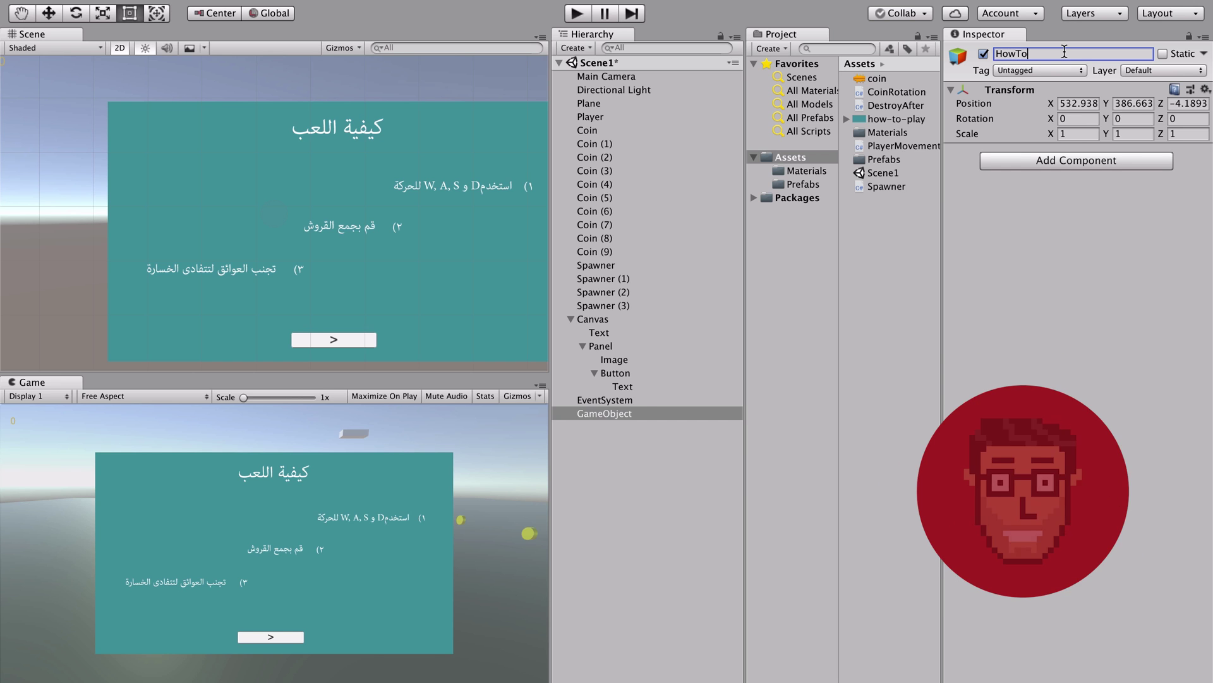
pyautogui.write('-Manager')
pyautogui.press('Return')
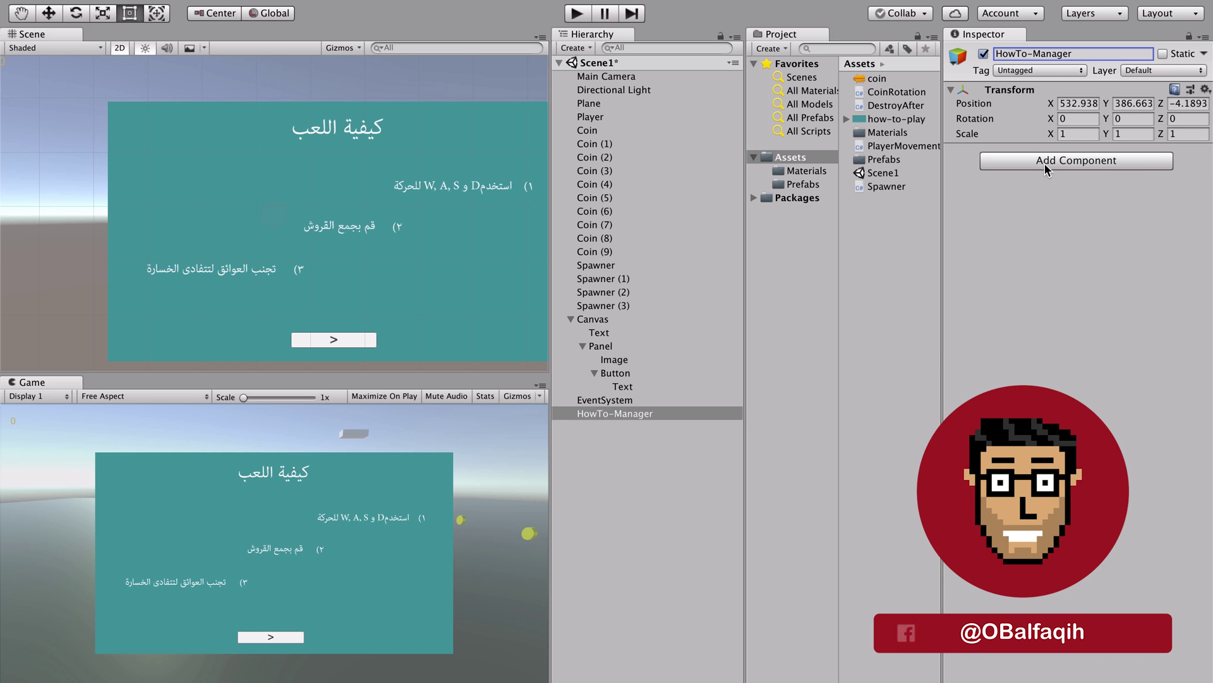
# Step: Attach a new HowToManager script and select its default Start and Update methods
pyautogui.click(1045, 165)
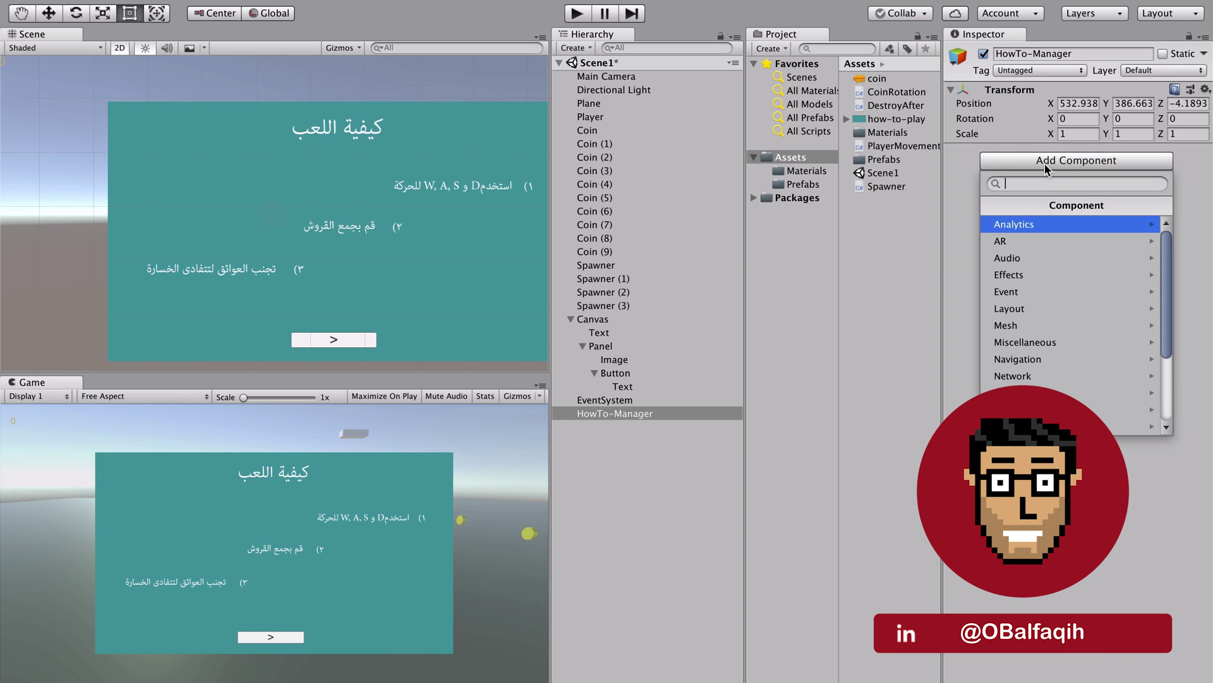
pyautogui.write('HowTo')
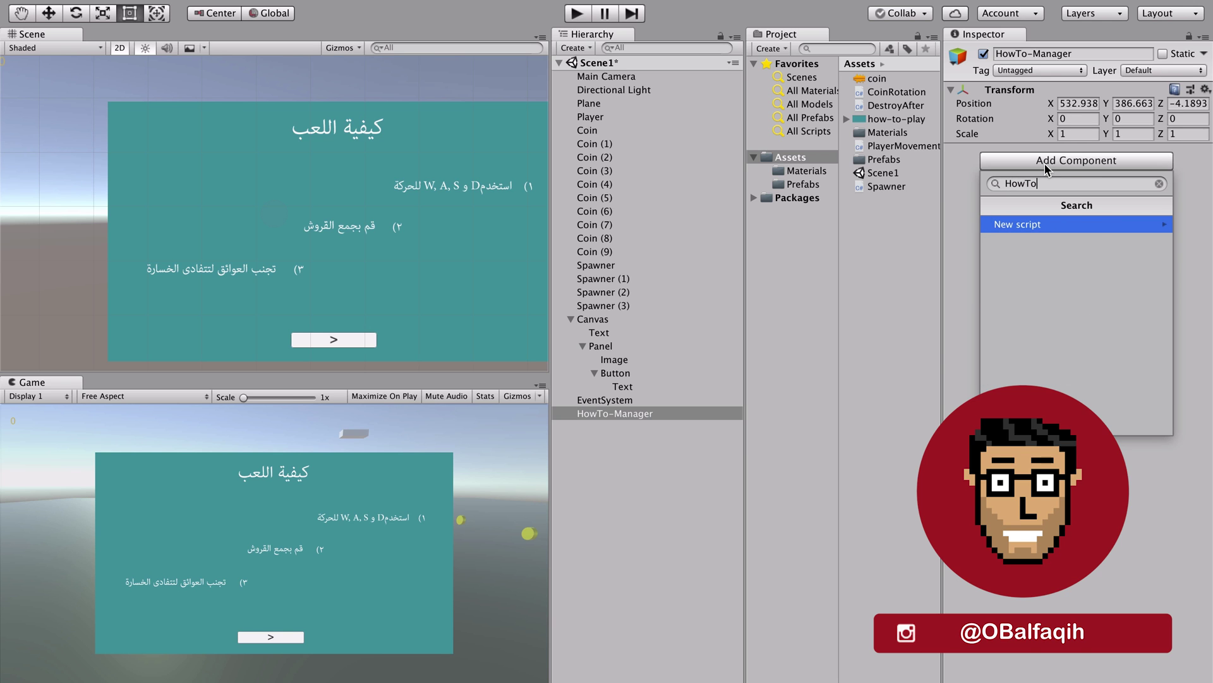
pyautogui.write('Manager')
pyautogui.press('Return')
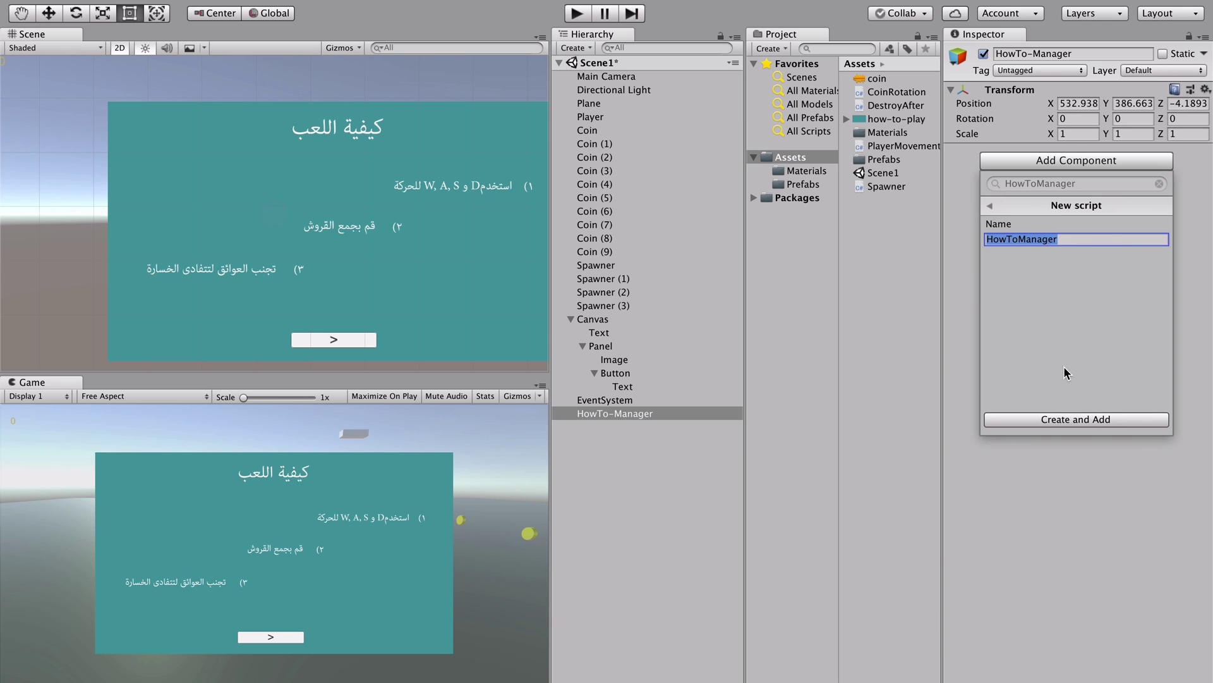
pyautogui.click(1063, 419)
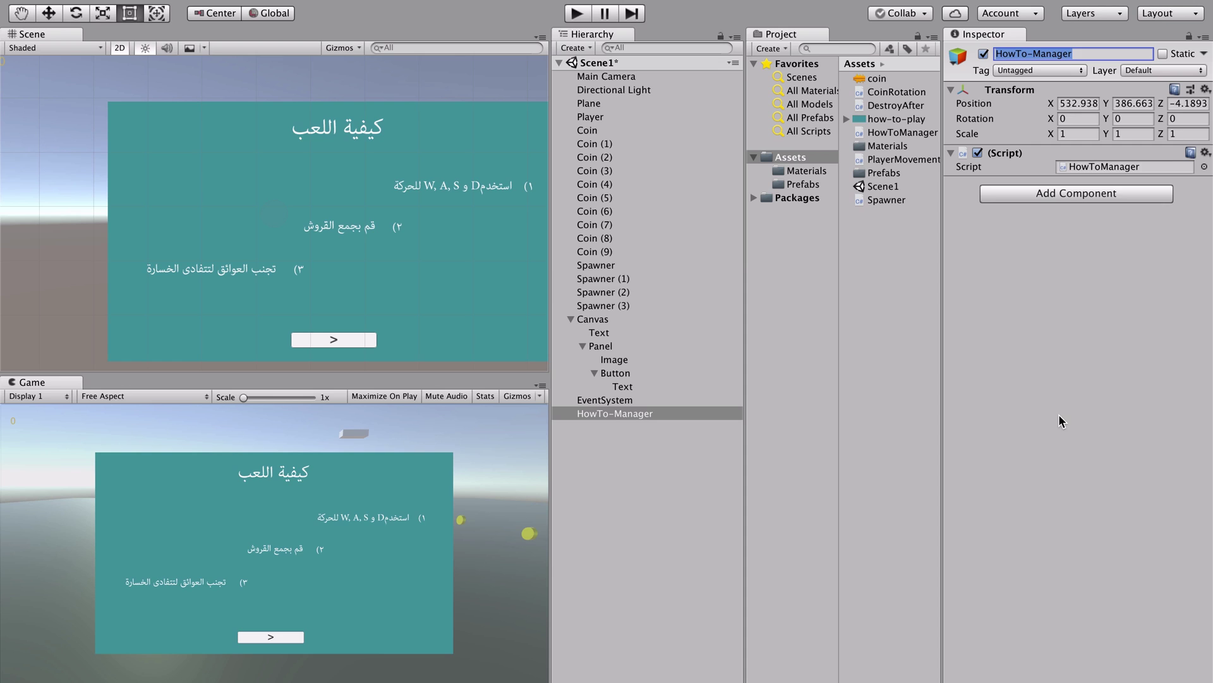
pyautogui.moveTo(116, 313); pyautogui.dragTo(96, 169)
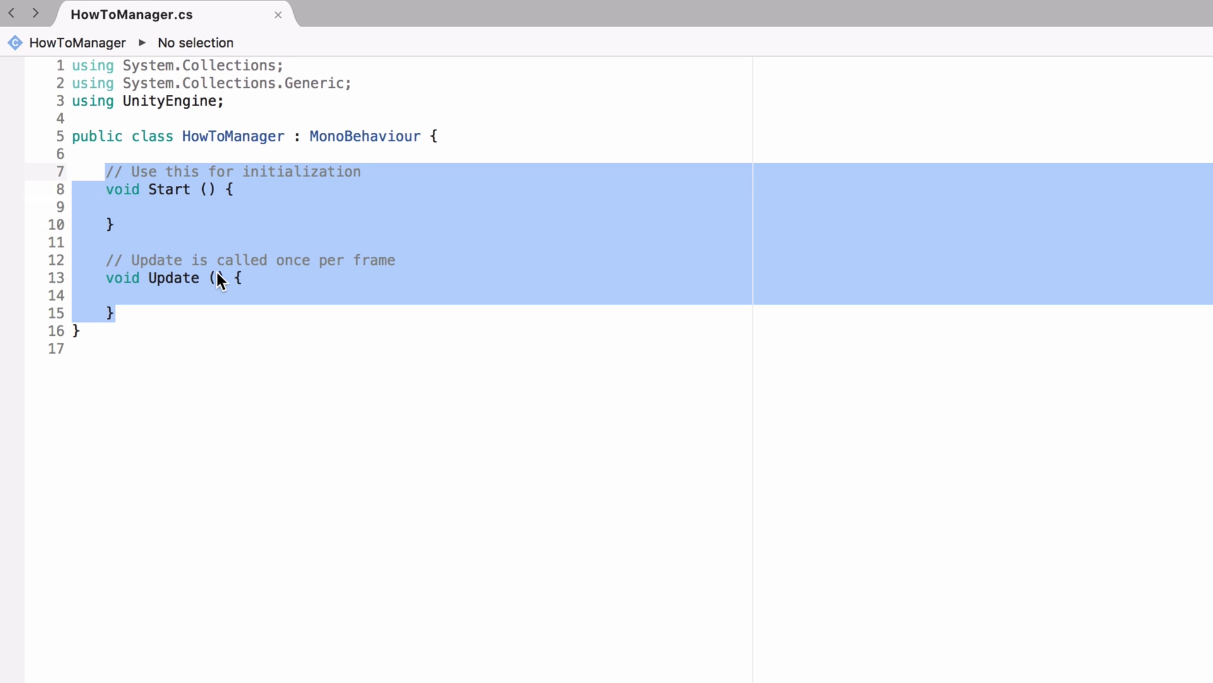
# Step: Replace the default Start and Update methods with an empty private void Start()
pyautogui.press('BackSpace')
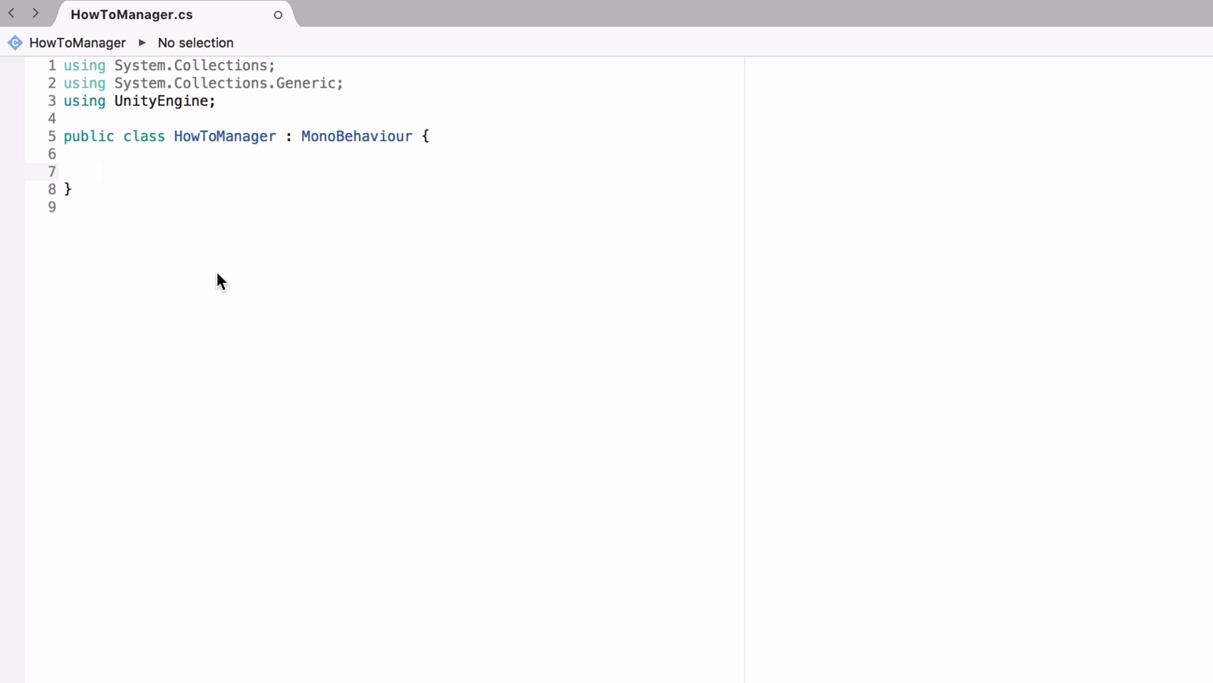
pyautogui.write('private void ')
pyautogui.write('Start')
pyautogui.press('Return')
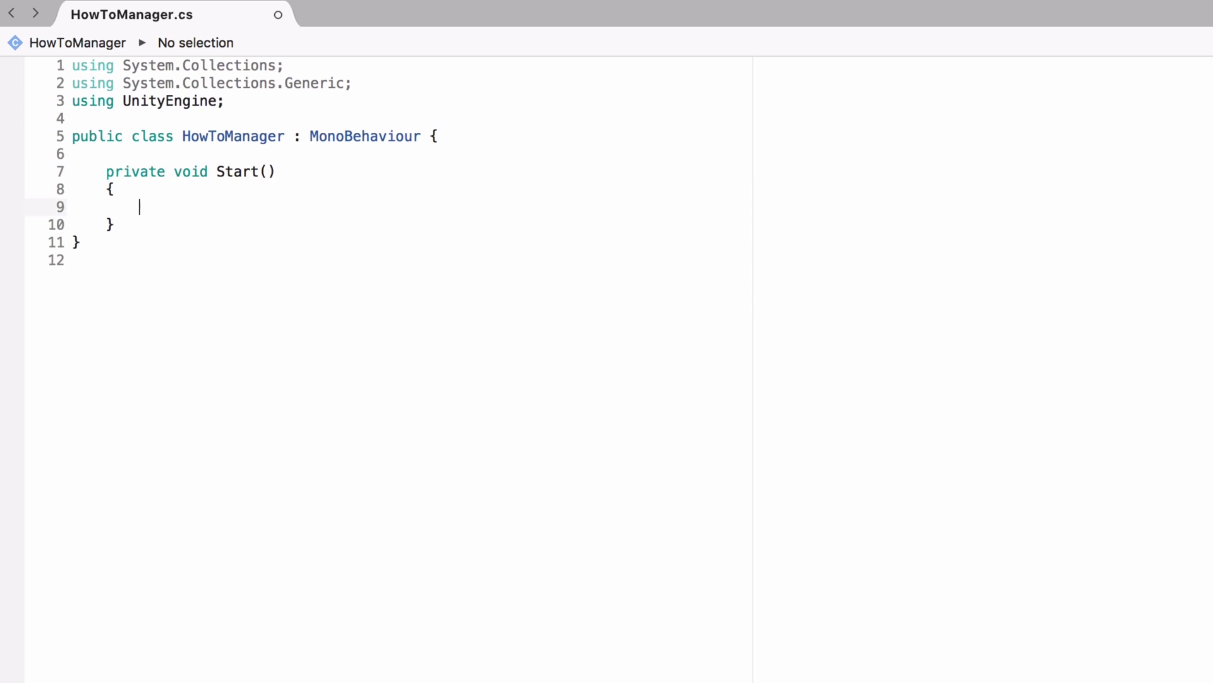
# Step: Write an if (PlayerPrefs.HasKey("FirstTime")) block commented 'It is not the first time'
pyautogui.write('if(')
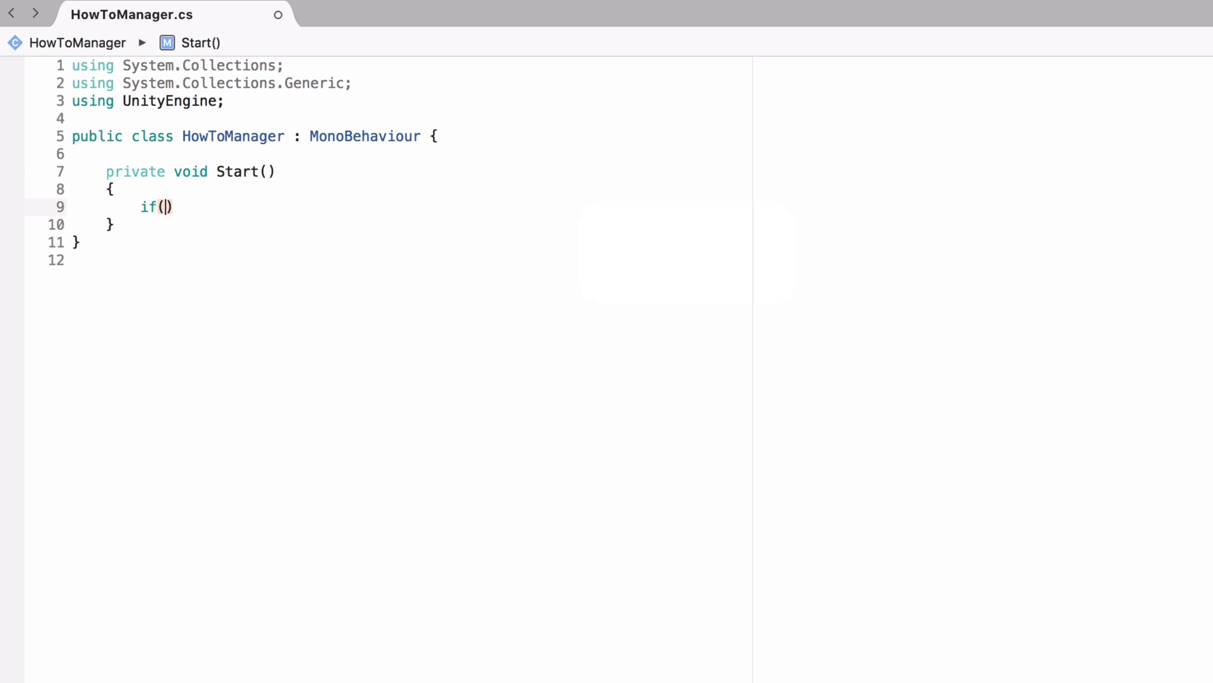
pyautogui.write('Player')
pyautogui.press('Return')
pyautogui.write('.')
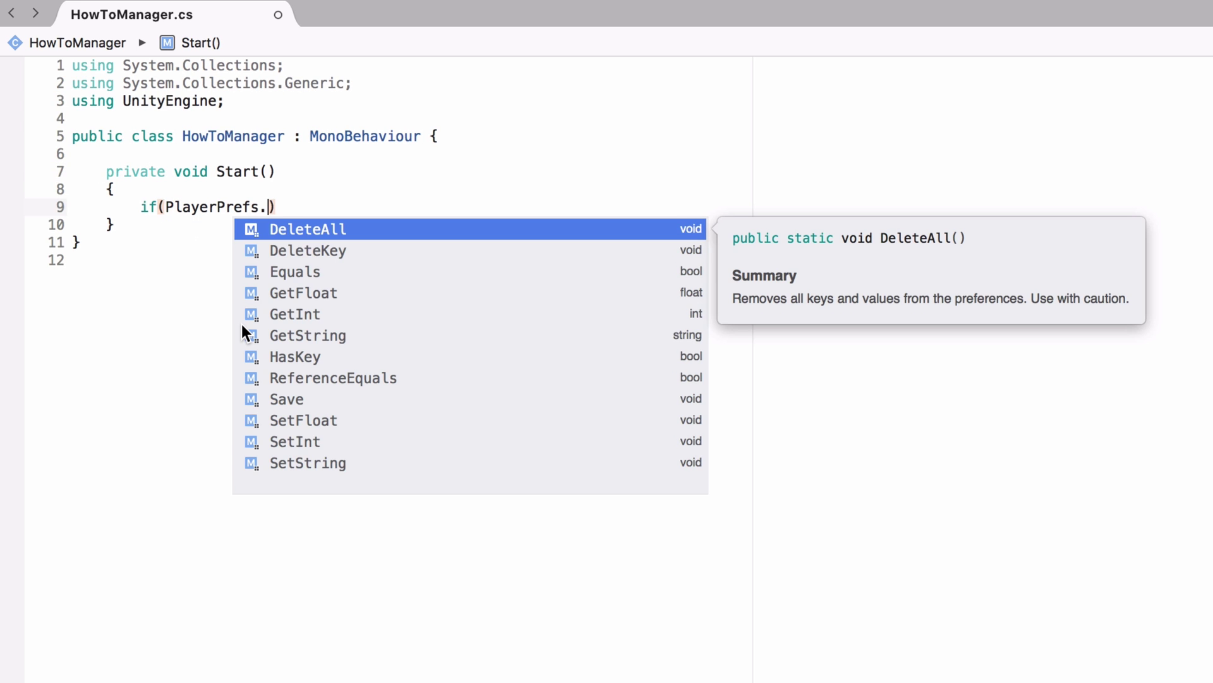
pyautogui.write('has')
pyautogui.press('Return')
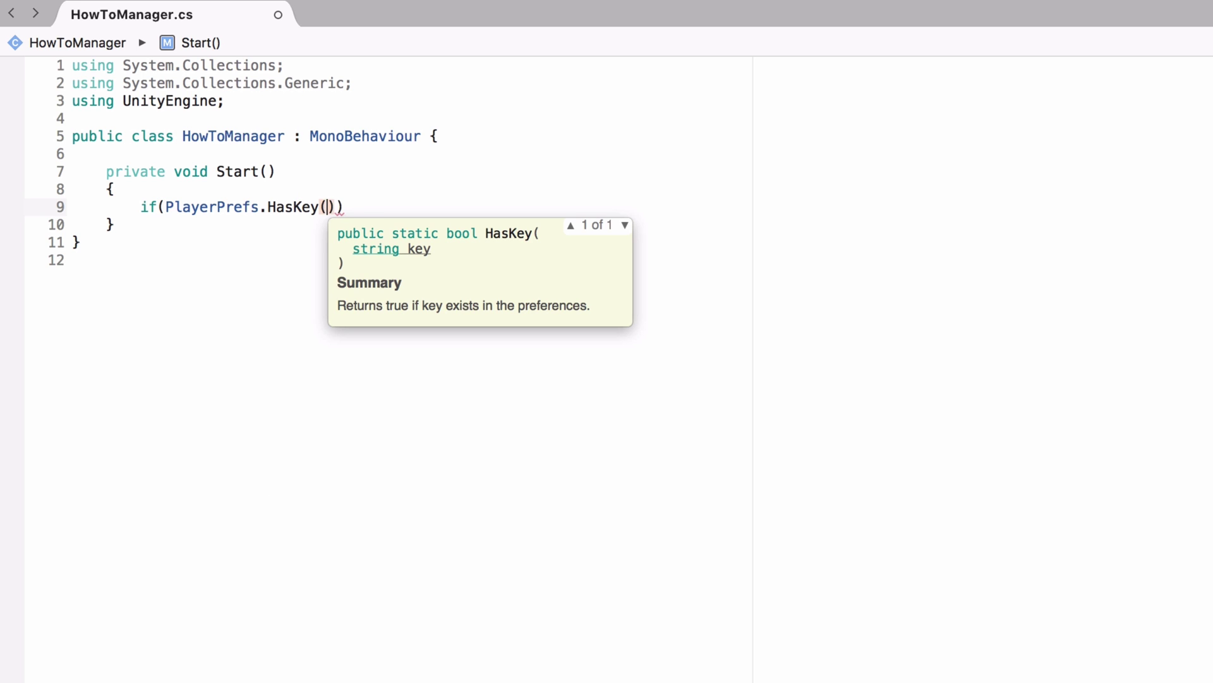
pyautogui.write('"FirstT')
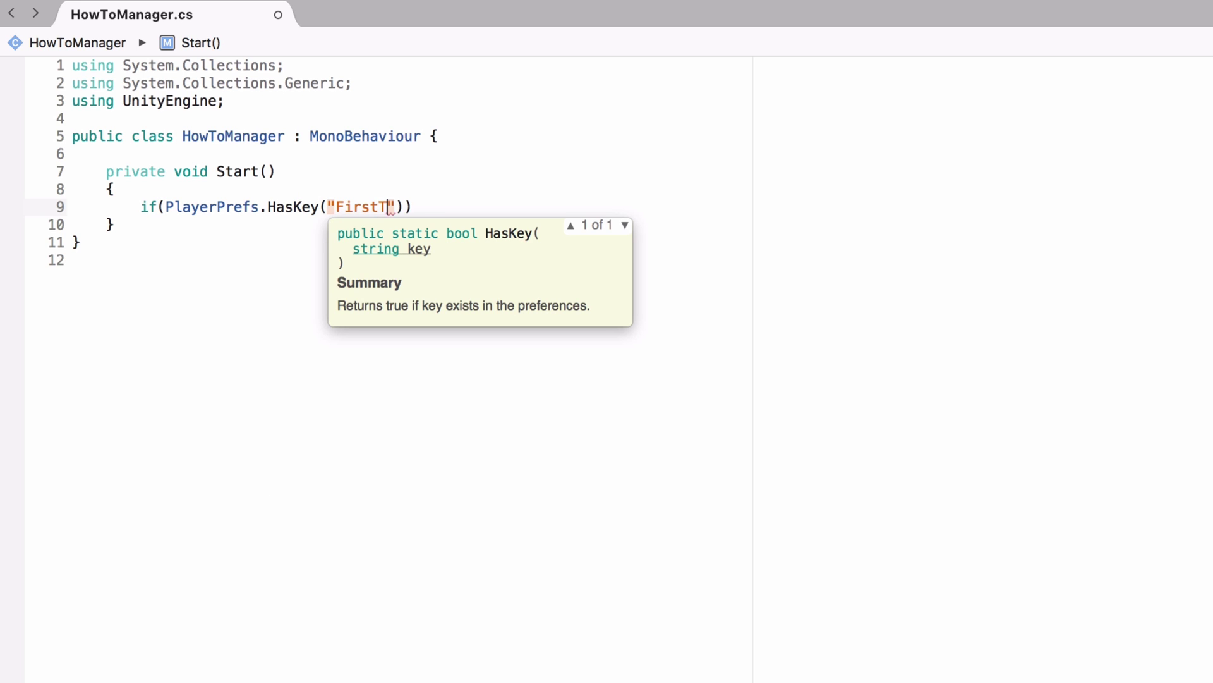
pyautogui.write('ime")){')
pyautogui.press('Return')
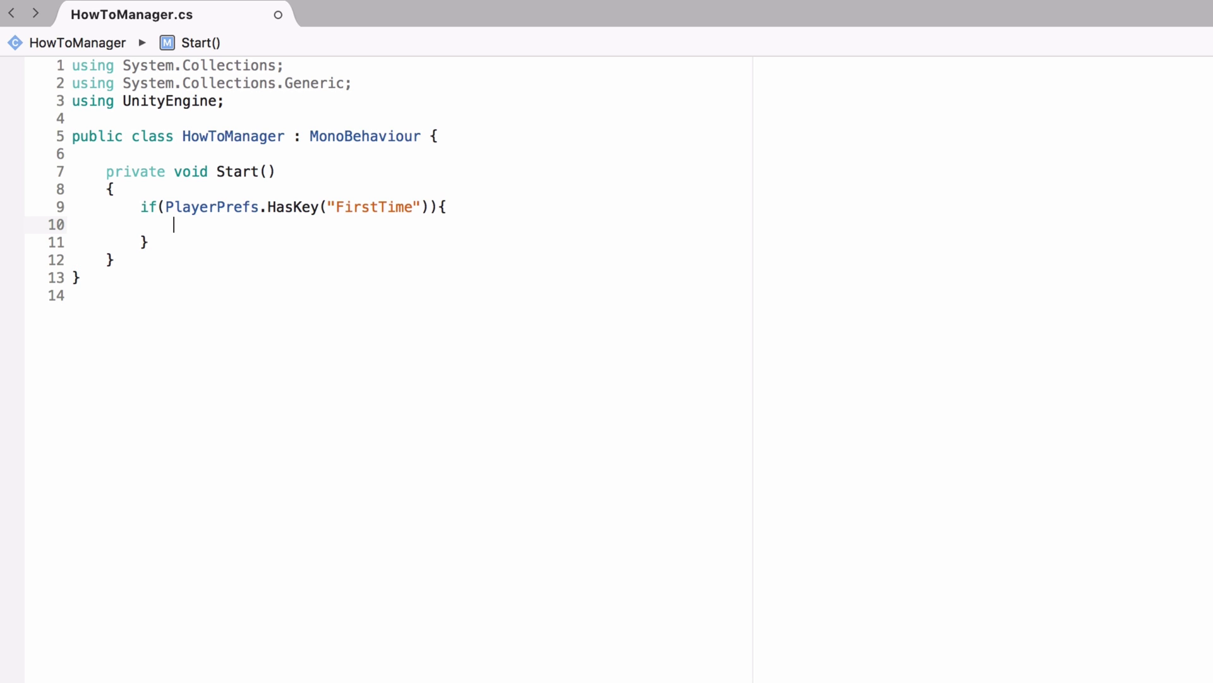
pyautogui.write('/ ')
pyautogui.write('It is not the ')
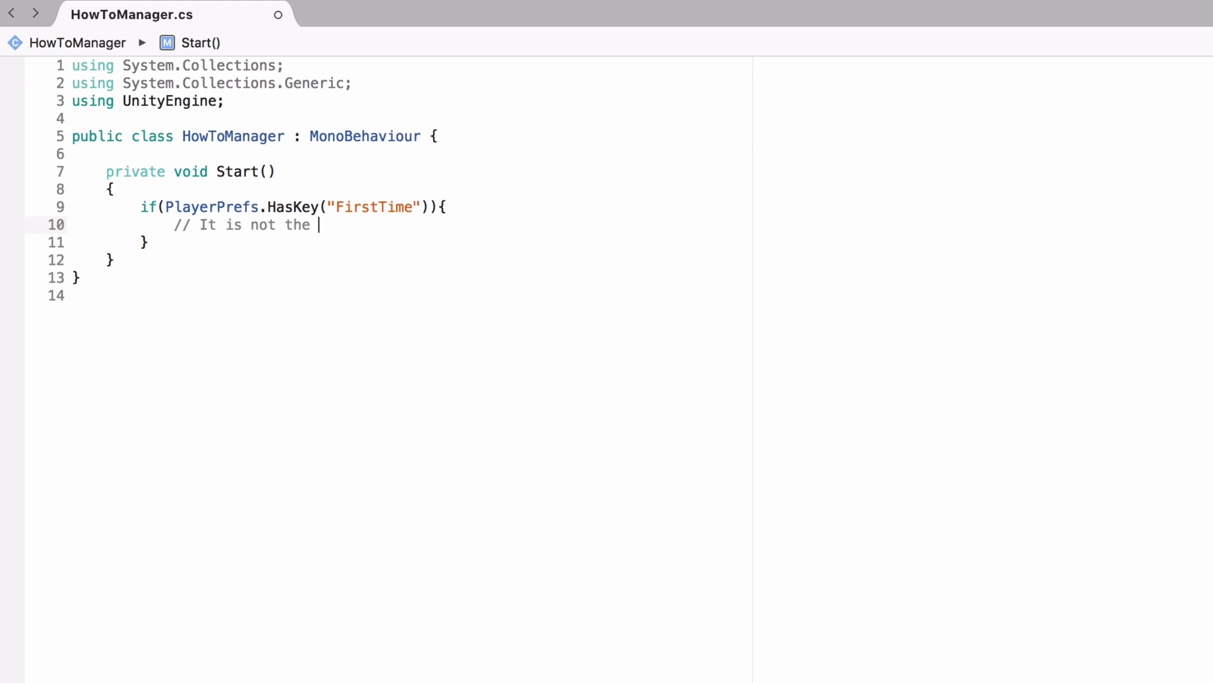
pyautogui.write('fits')
pyautogui.press('BackSpace')
pyautogui.press('BackSpace')
pyautogui.write('rst ')
pyautogui.write('time')
# Step: Add an else branch commented 'It is the first' that calls PlayerPrefs.SetInt("FirstTime", 1)
pyautogui.press('Down')
pyautogui.write('else')
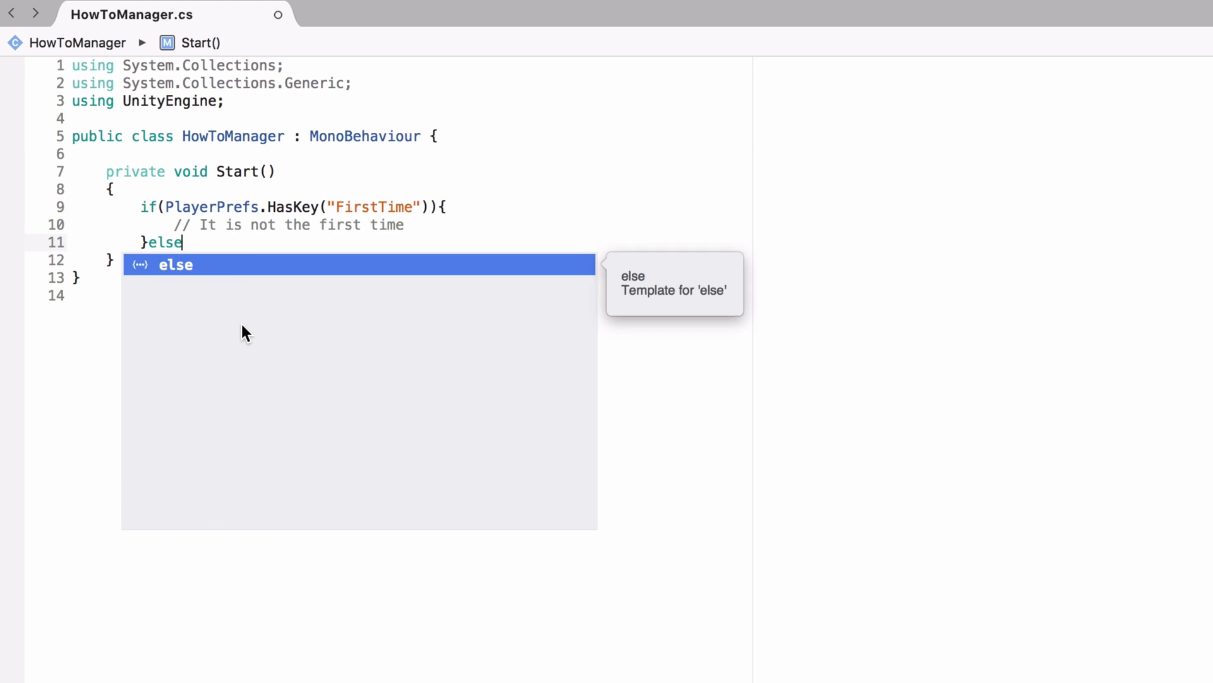
pyautogui.press('Return')
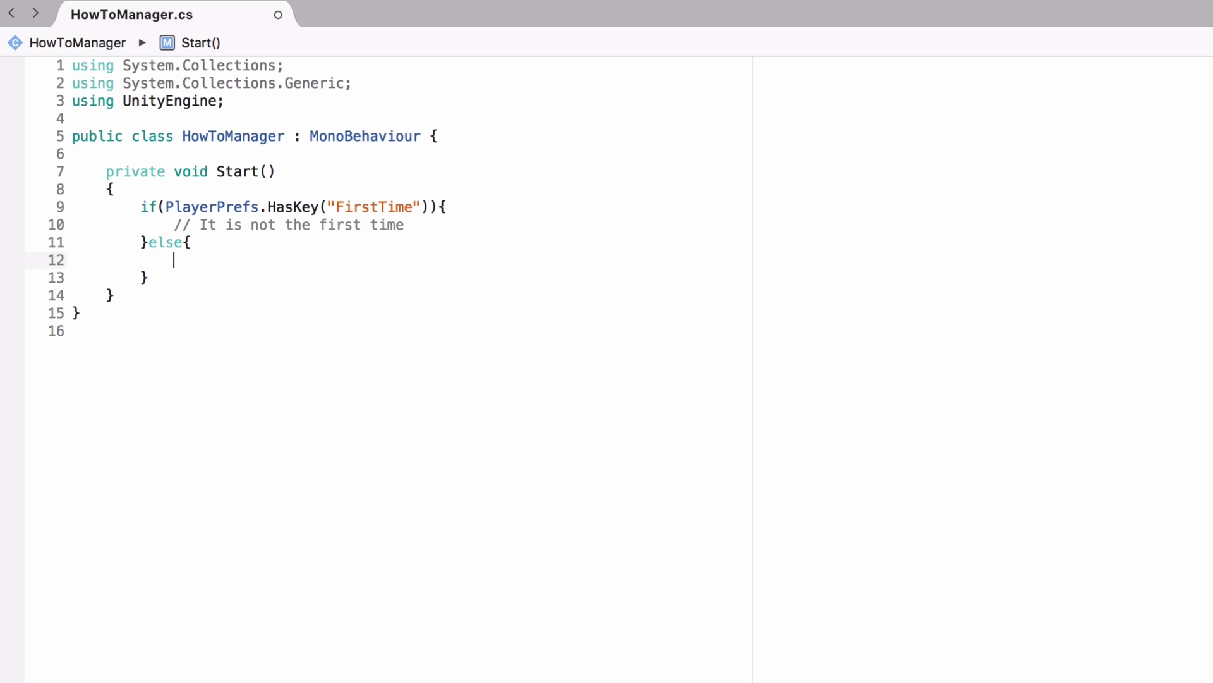
pyautogui.write('//It is')
pyautogui.write(' the first')
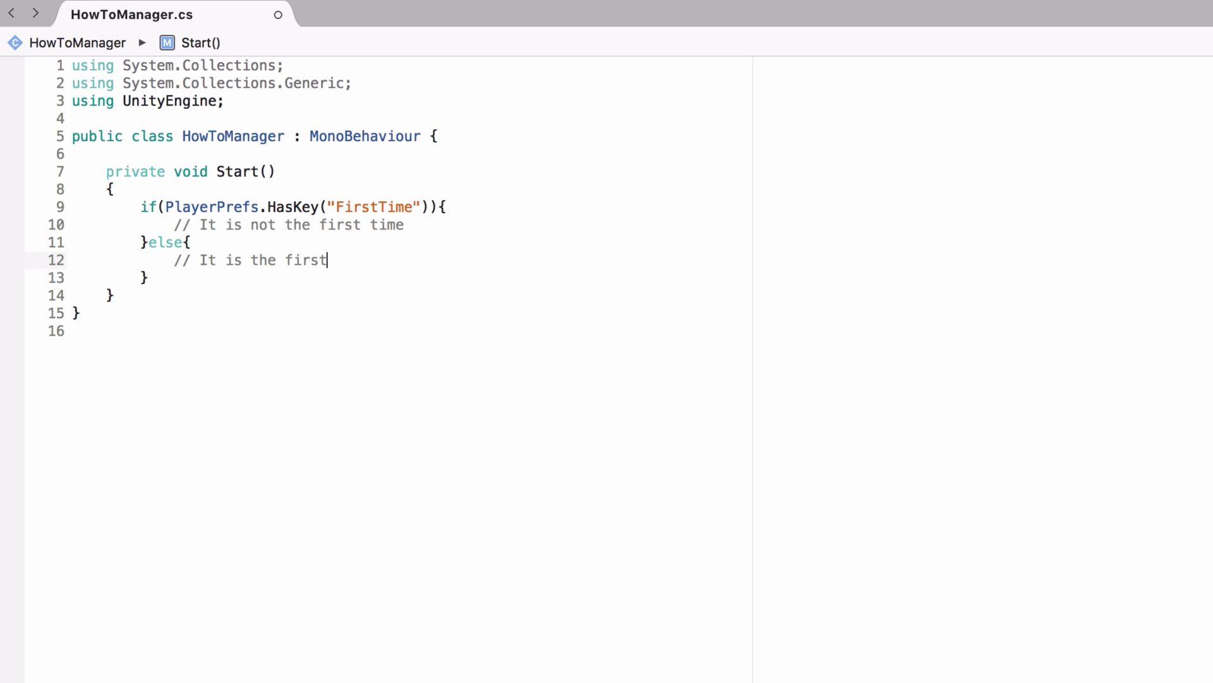
pyautogui.press('Return')
pyautogui.write('Pl')
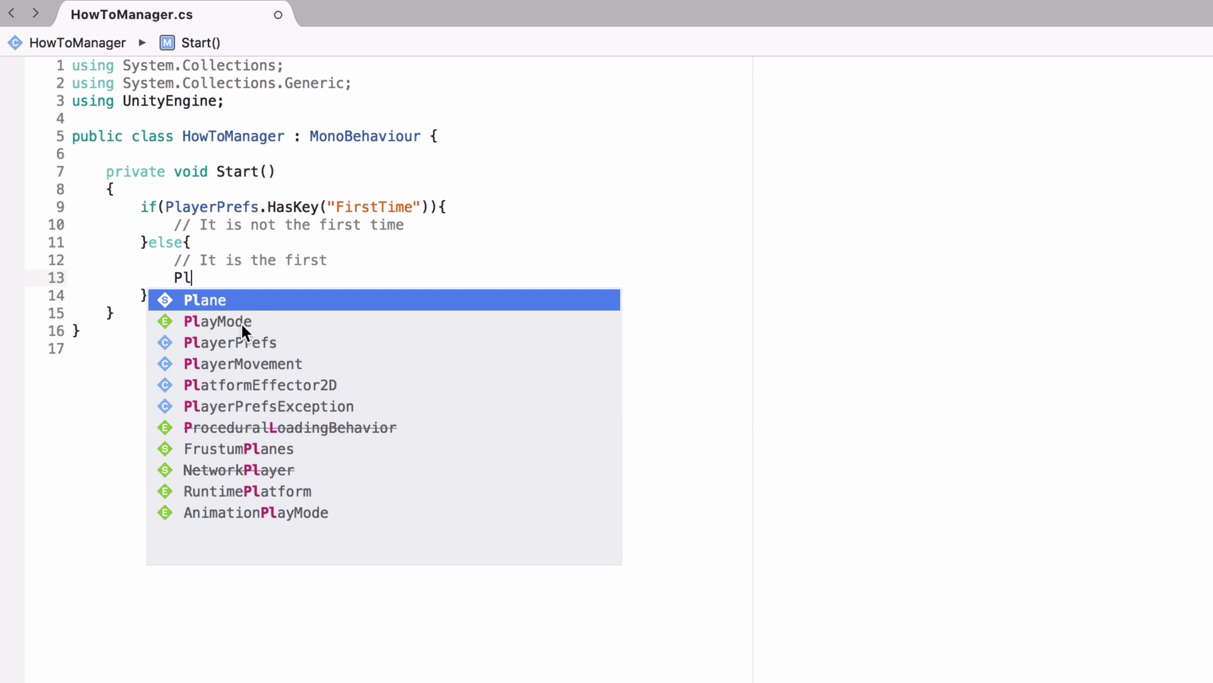
pyautogui.write('ayer')
pyautogui.press('Return')
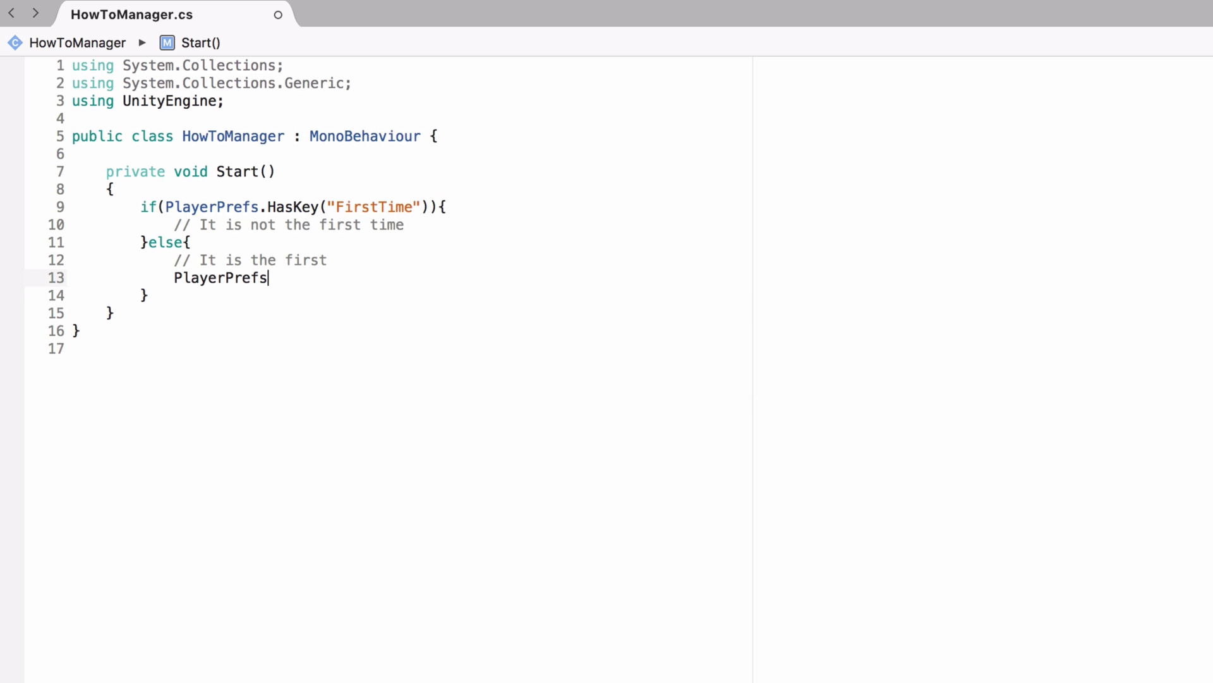
pyautogui.write('.set(')
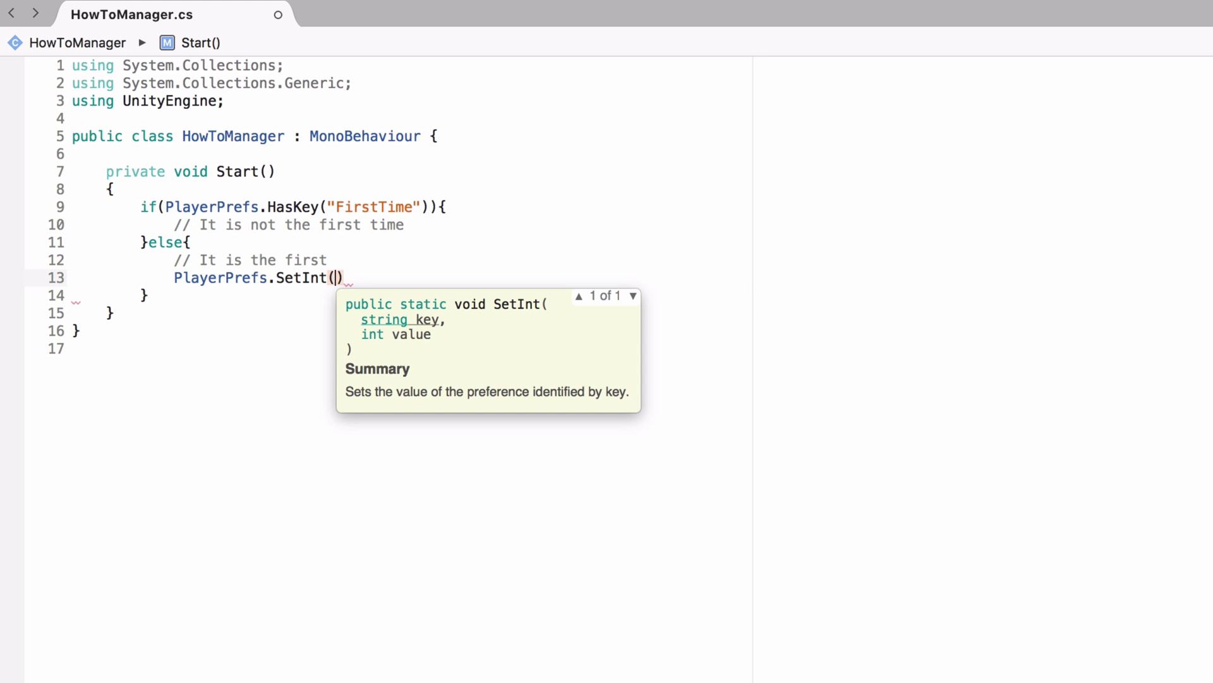
pyautogui.write('"Fi')
pyautogui.write('rstTime')
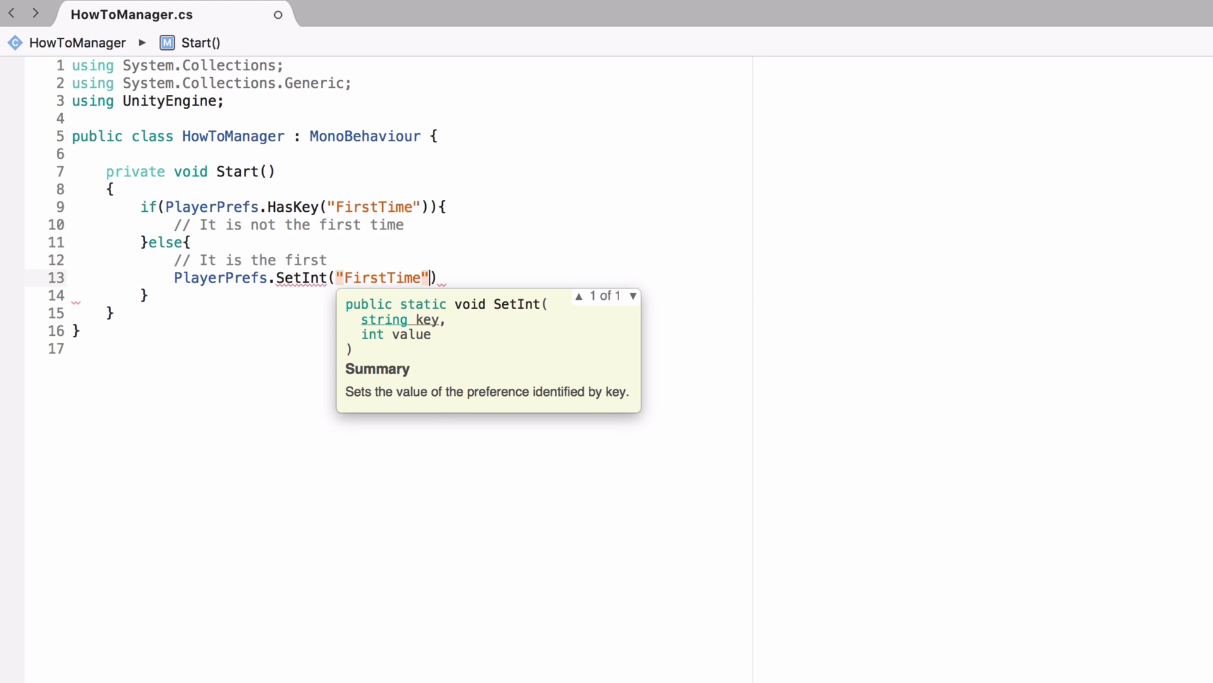
pyautogui.write(', 1')
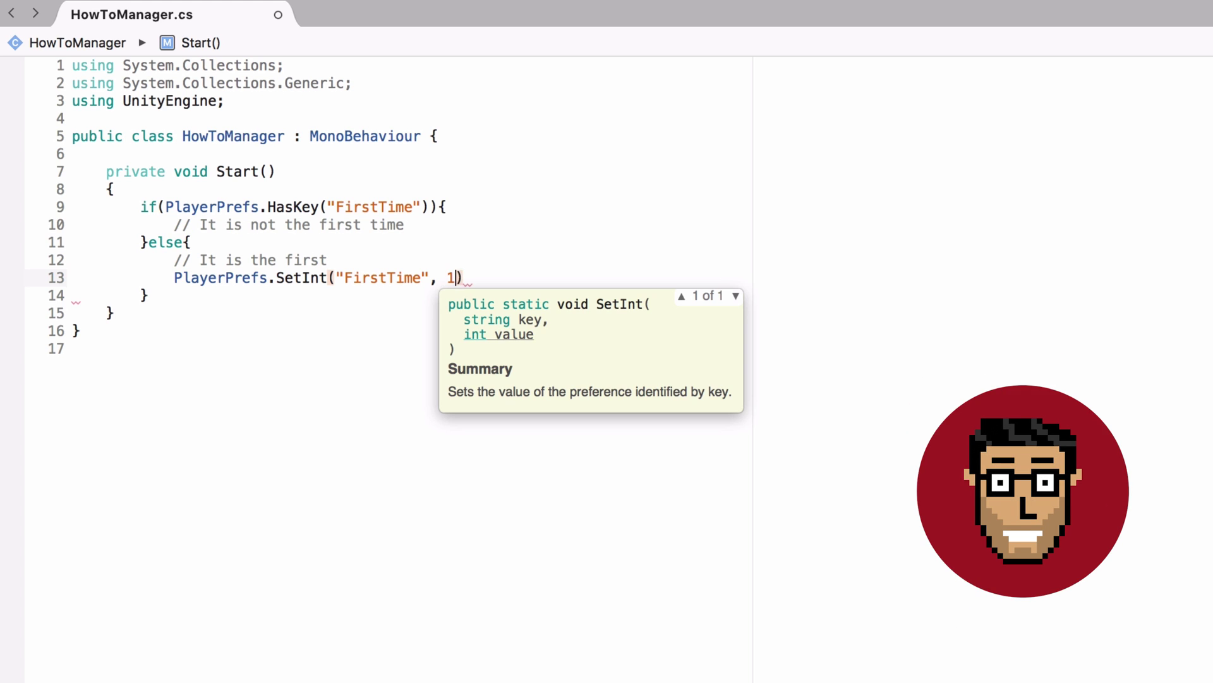
pyautogui.write(');')
pyautogui.click(404, 224)
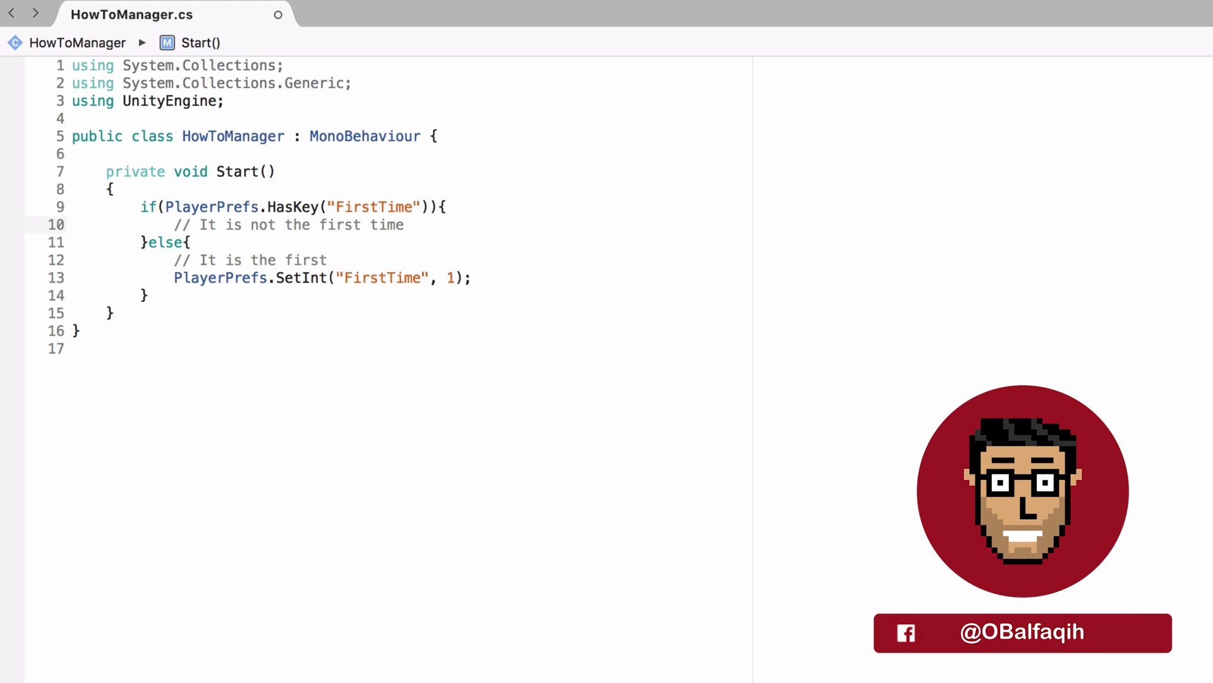
# Step: Call showHelp(); in the else branch after the SetInt line
pyautogui.click(471, 278)
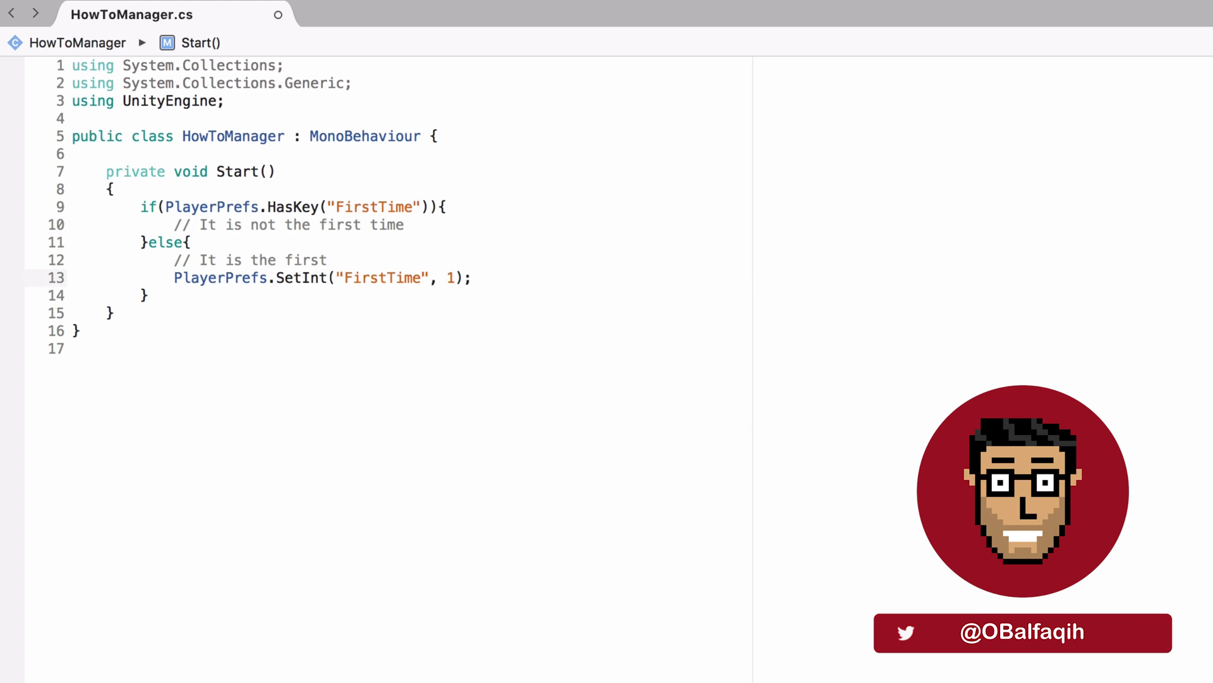
pyautogui.press('Return')
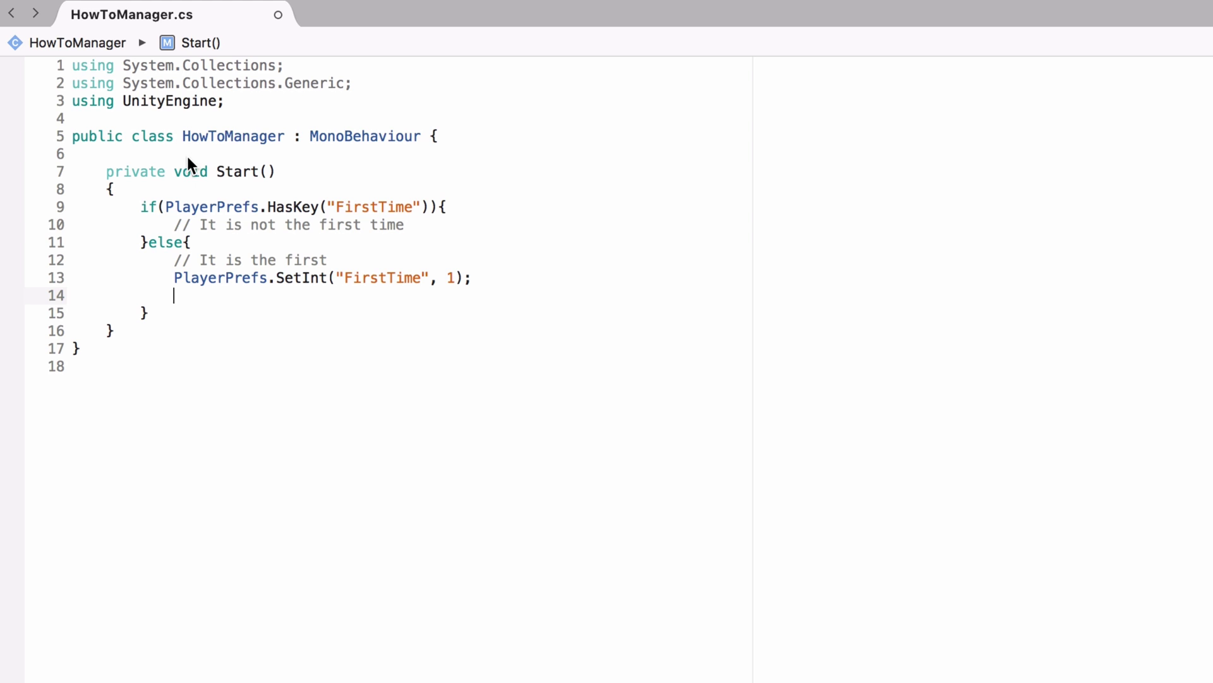
pyautogui.write('show')
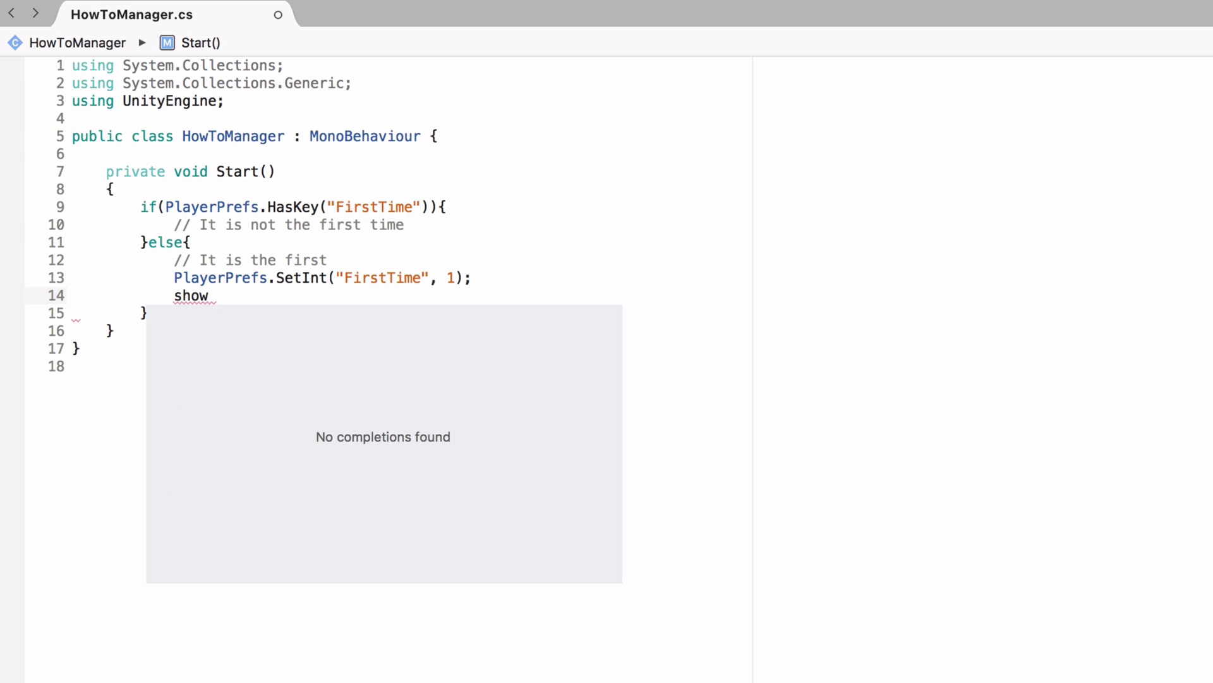
pyautogui.write('Help()')
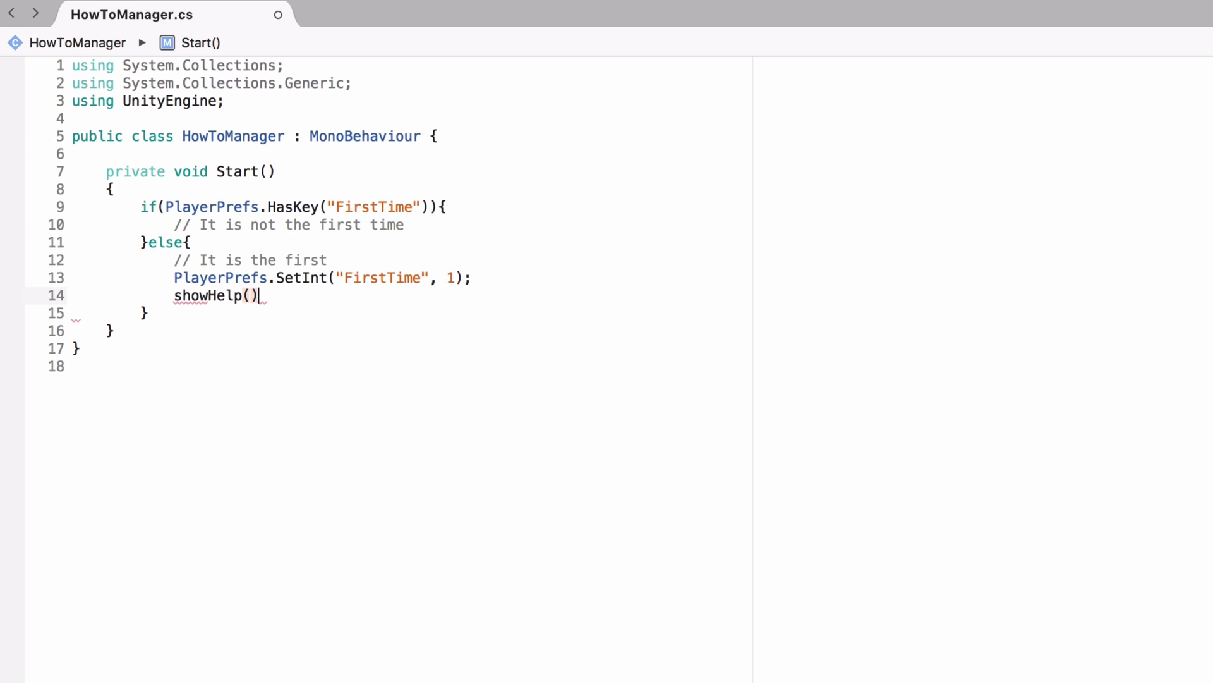
pyautogui.write(';')
# Step: Declare a public GameObject help field above Start
pyautogui.click(218, 151)
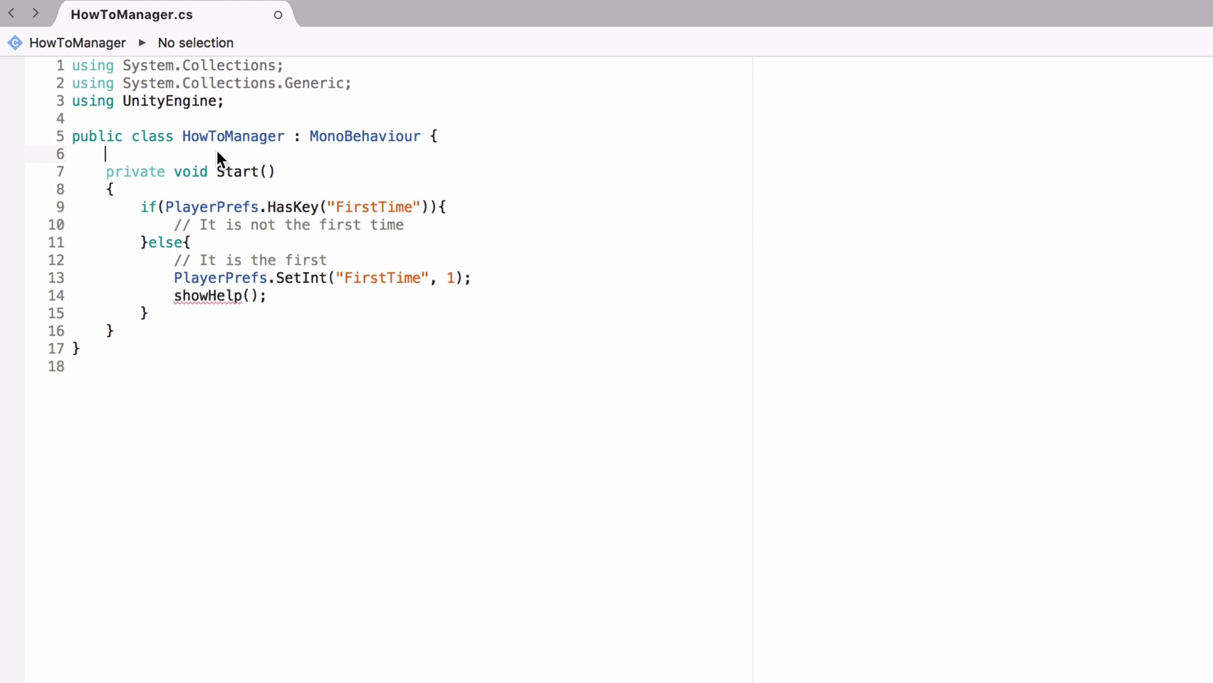
pyautogui.press('Return')
pyautogui.press('Return')
pyautogui.press('Up')
pyautogui.write('p')
pyautogui.press('Return')
pyautogui.write('public Gam')
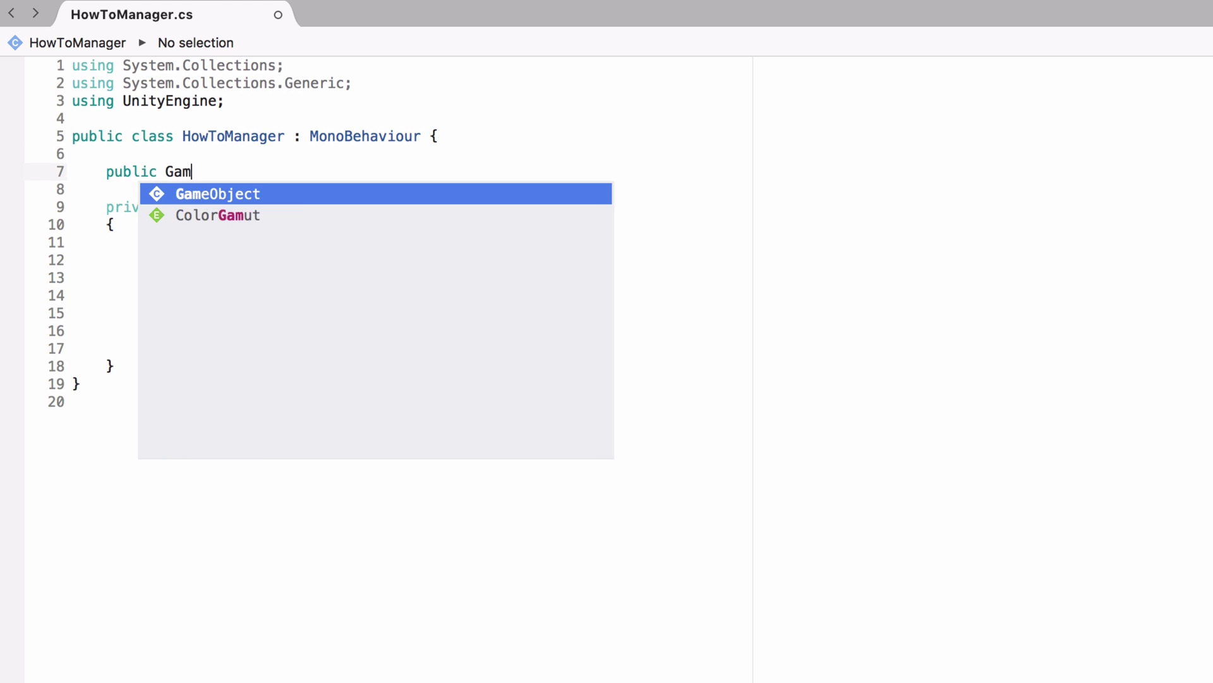
pyautogui.press('Return')
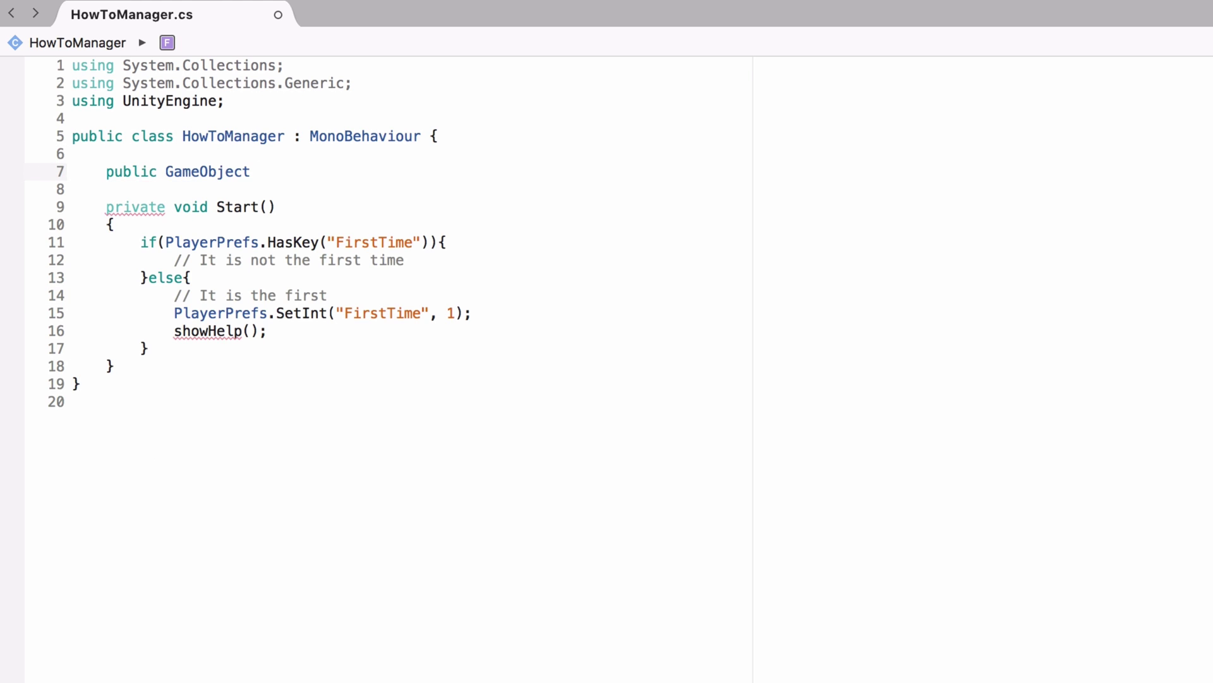
pyautogui.write('help;')
# Step: Write a showHelp() method calling help.SetActive(true) and save the script
pyautogui.click(149, 364)
pyautogui.press('Return')
pyautogui.press('Return')
pyautogui.write('voi')
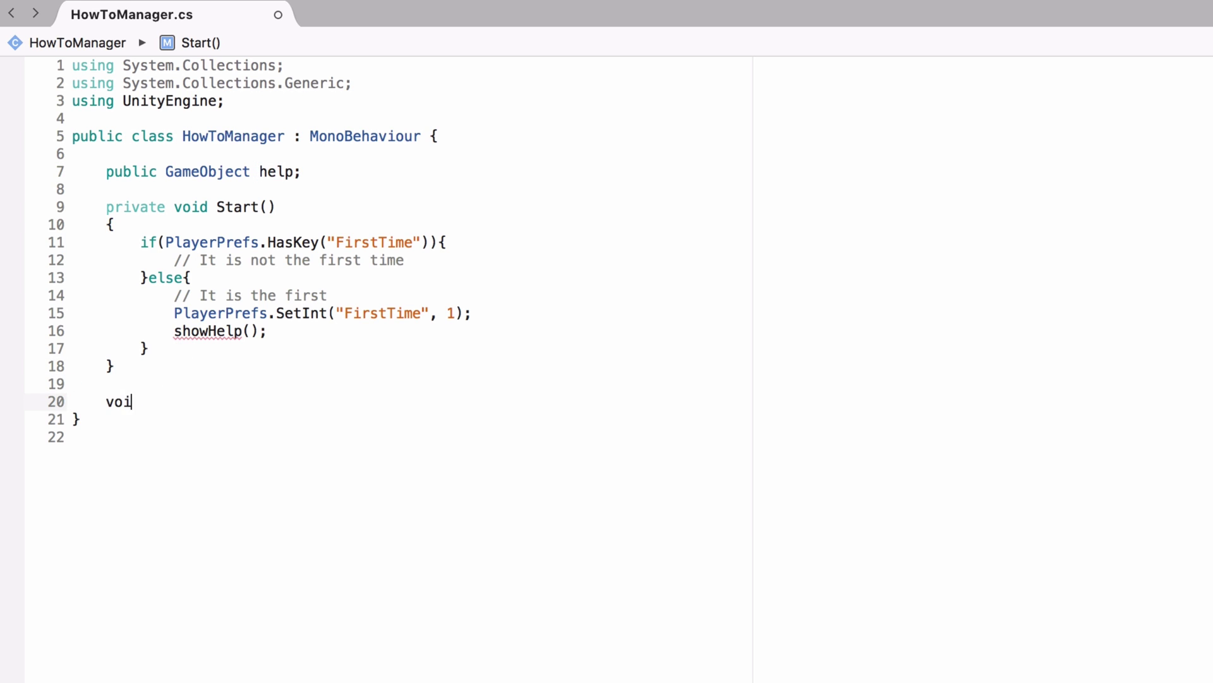
pyautogui.write('d showHelp')
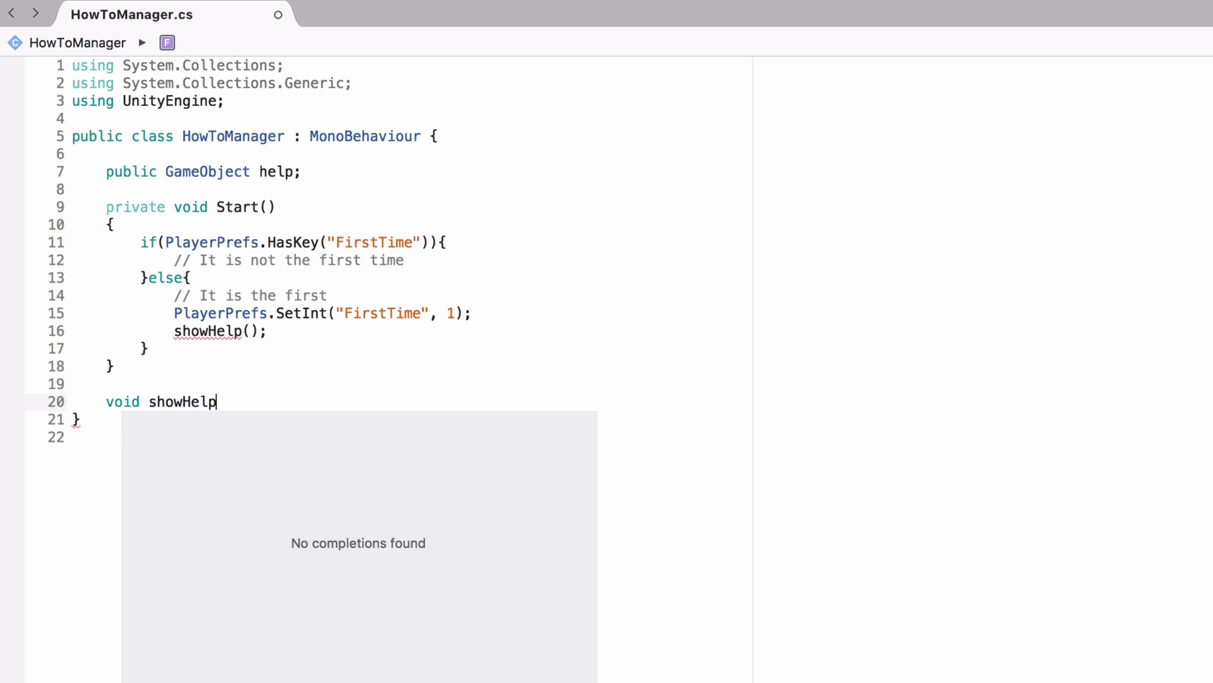
pyautogui.write('(){')
pyautogui.press('Return')
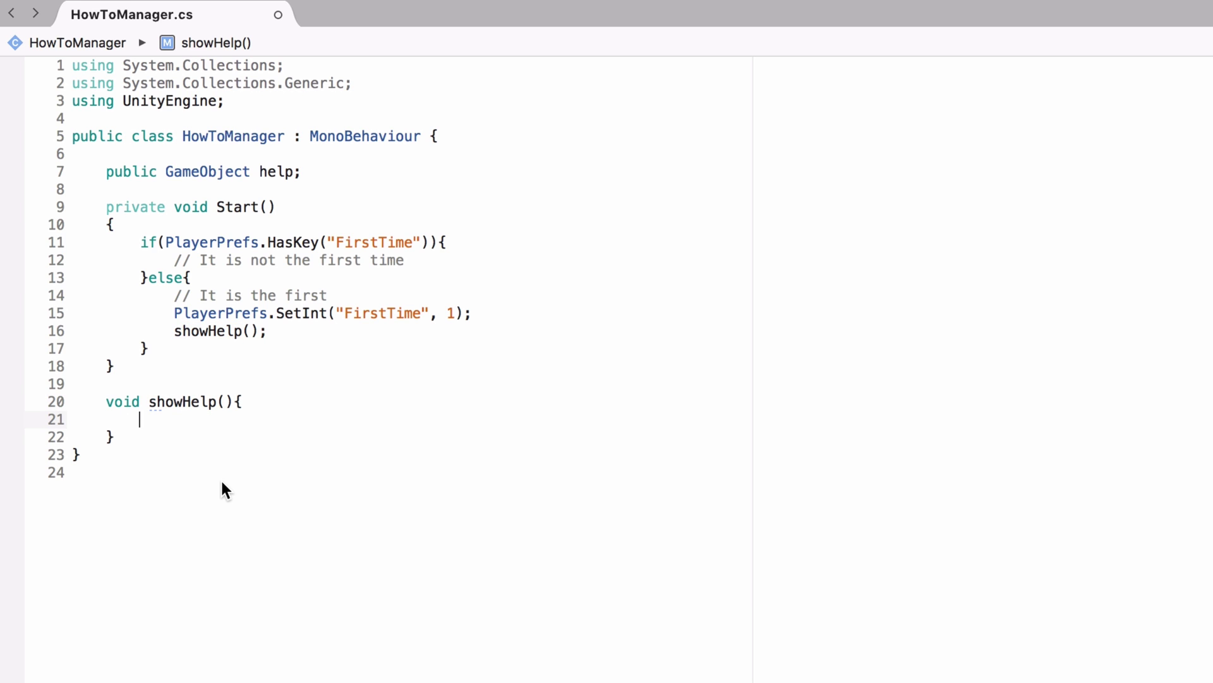
pyautogui.write('help.SetActive(true);')
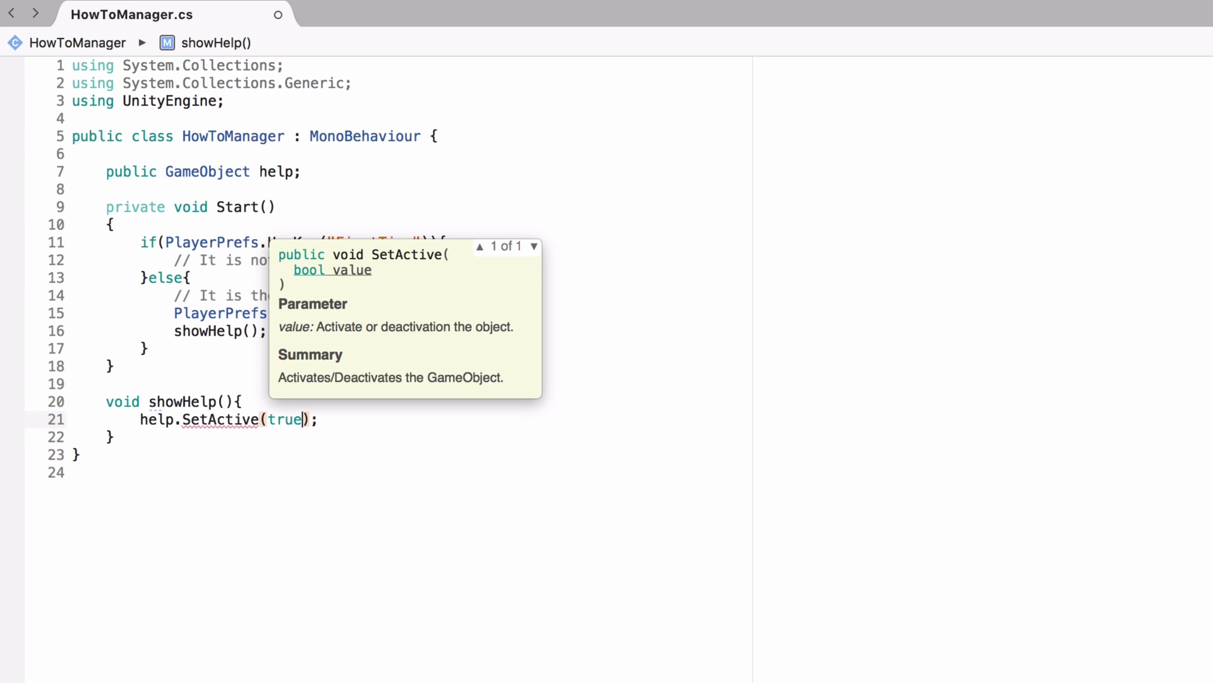
pyautogui.press('super+s')
pyautogui.press('super+Tab')
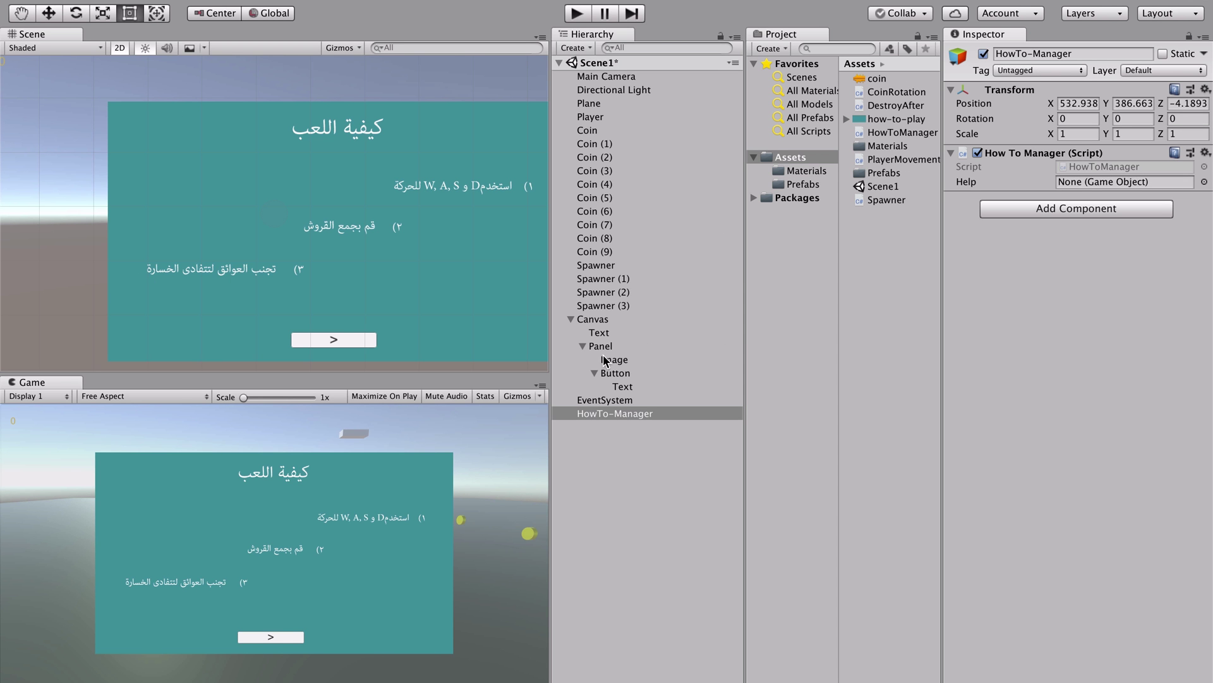
# Step: Assign Panel to HowTo-Manager's Help field and deactivate the teal Panel to hide it
pyautogui.moveTo(601, 347); pyautogui.dragTo(1100, 185)
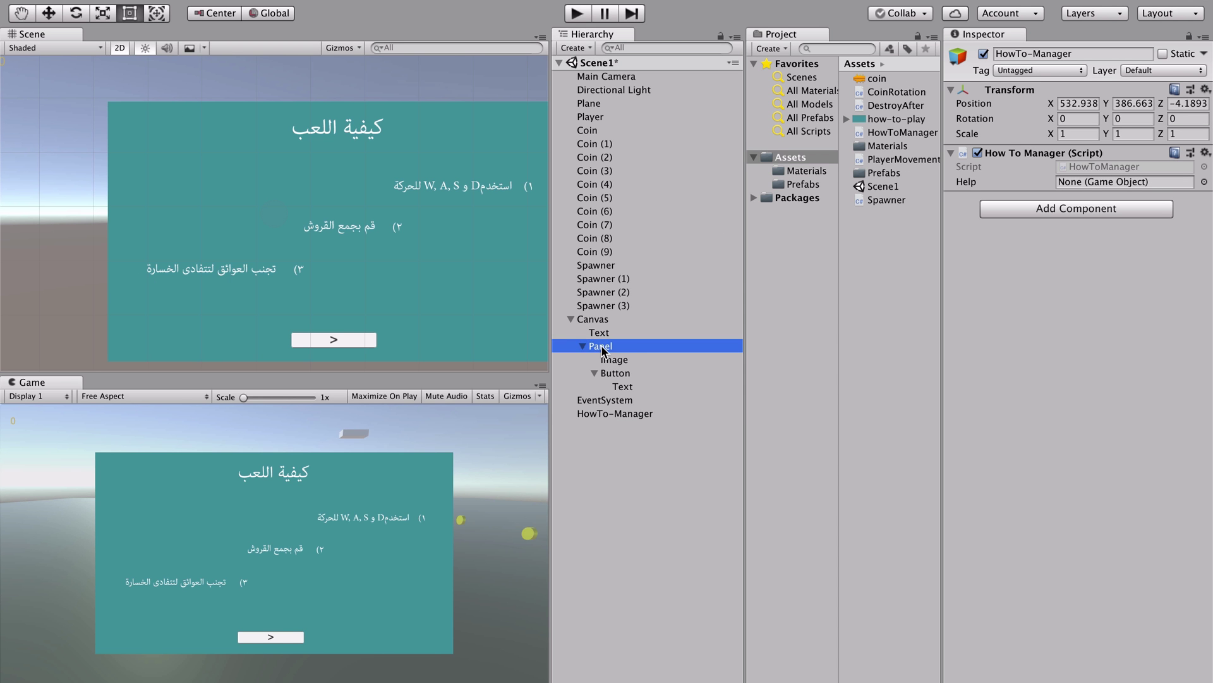
pyautogui.doubleClick(1100, 184)
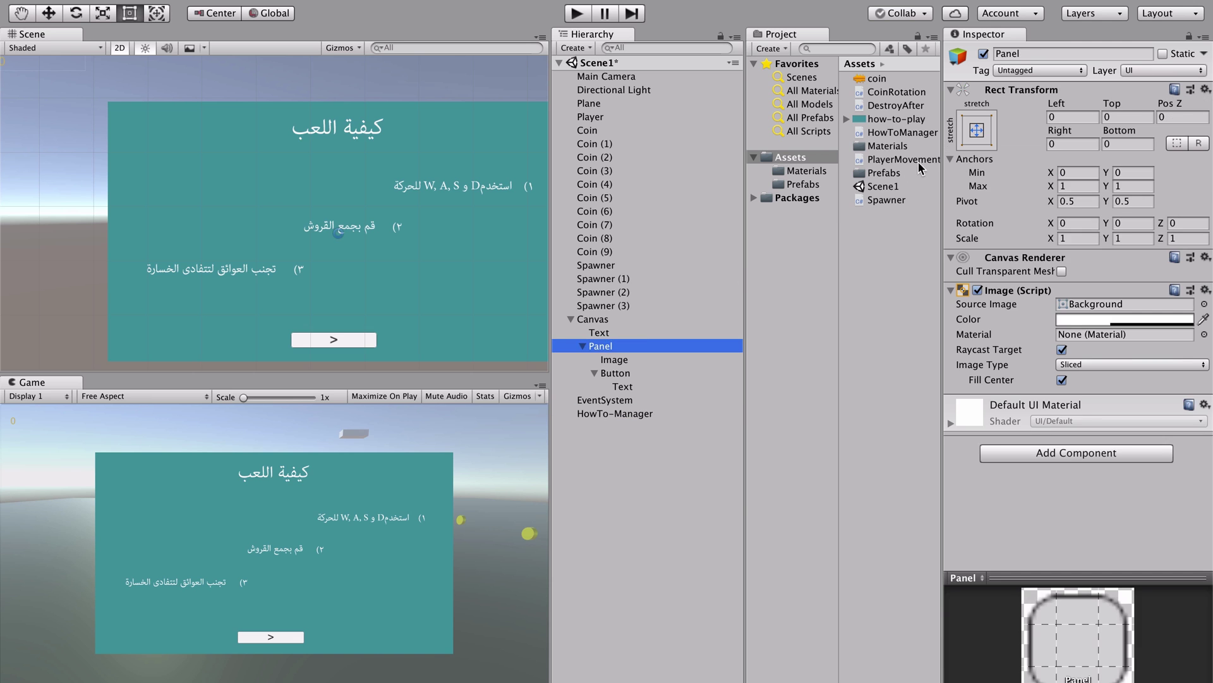
pyautogui.click(983, 55)
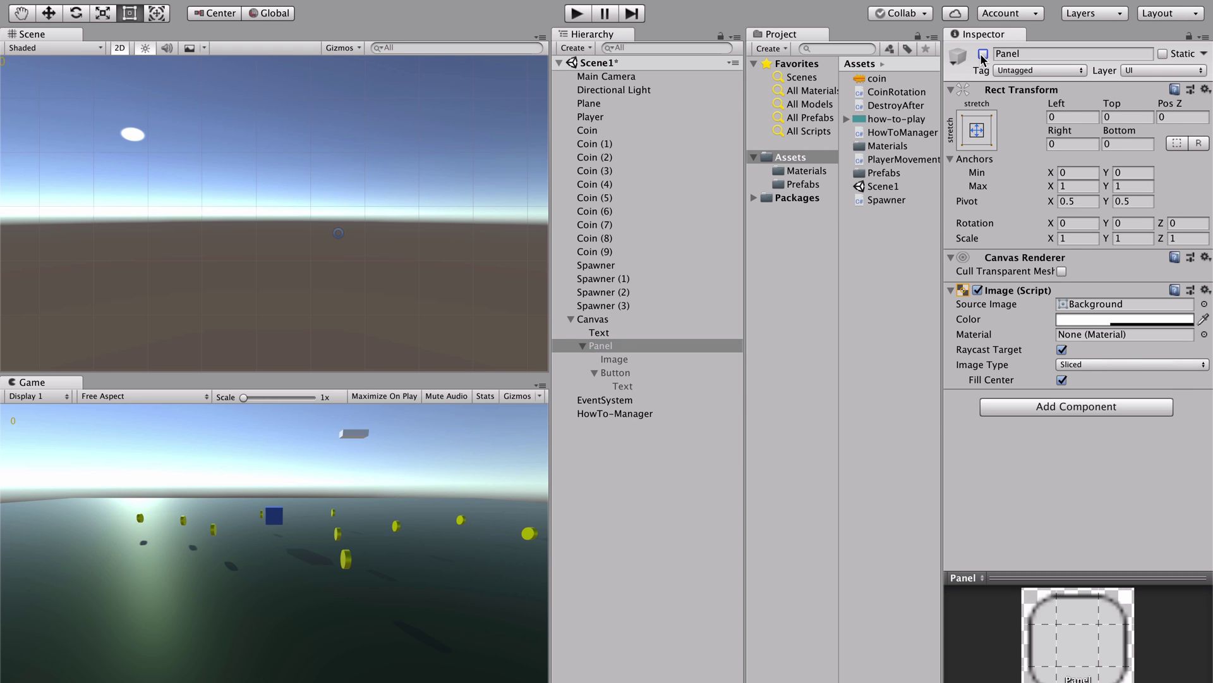
# Step: Disable the How To Manager script component on HowTo-Manager
pyautogui.click(651, 400)
pyautogui.click(650, 414)
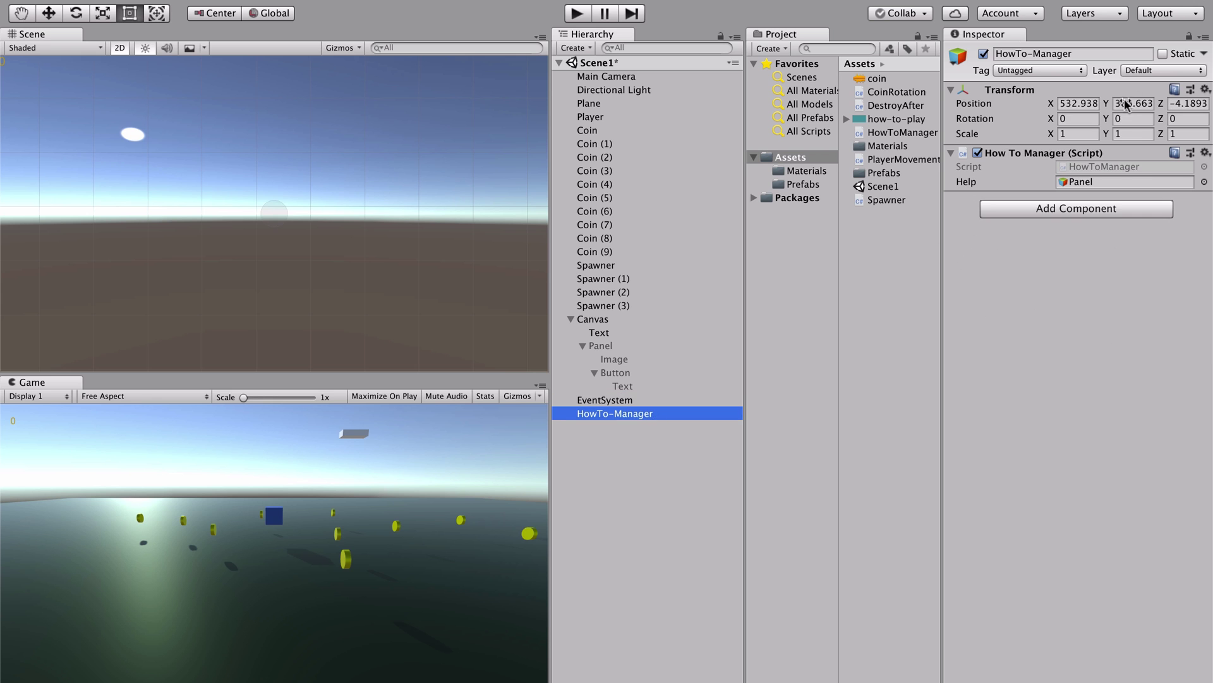
pyautogui.click(978, 152)
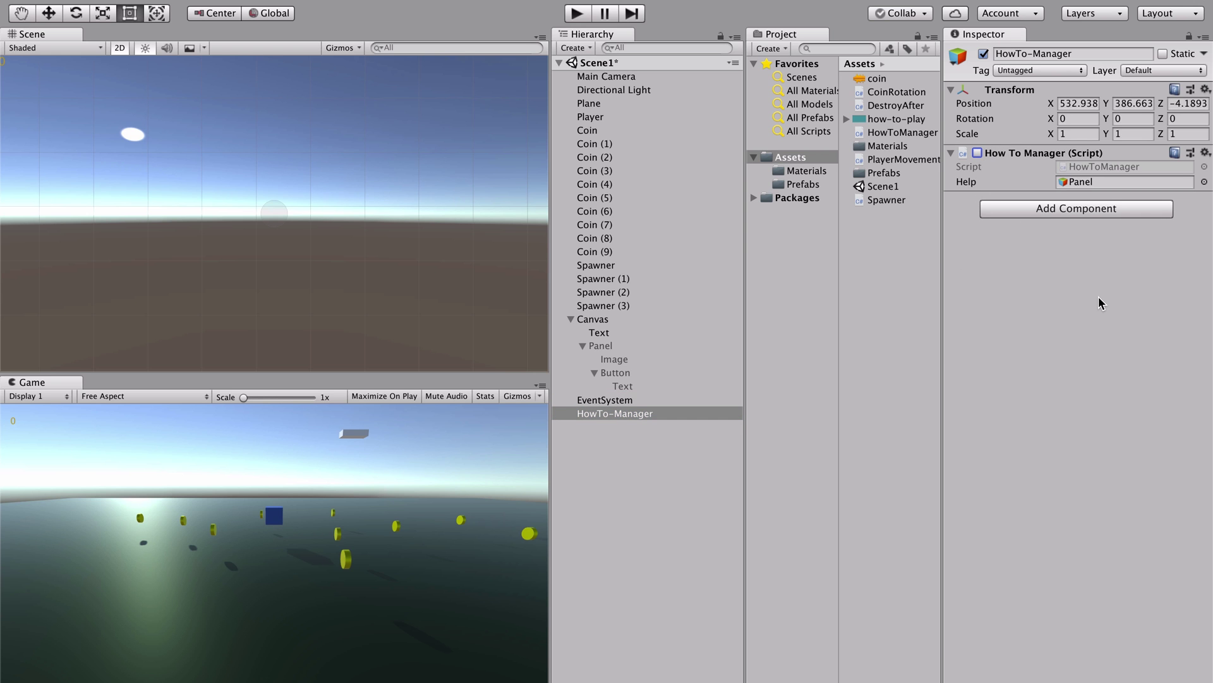
# Step: Do a quick test run, then enable the How To Manager script on HowTo-Manager
pyautogui.hotkey('ctrl', 'p')
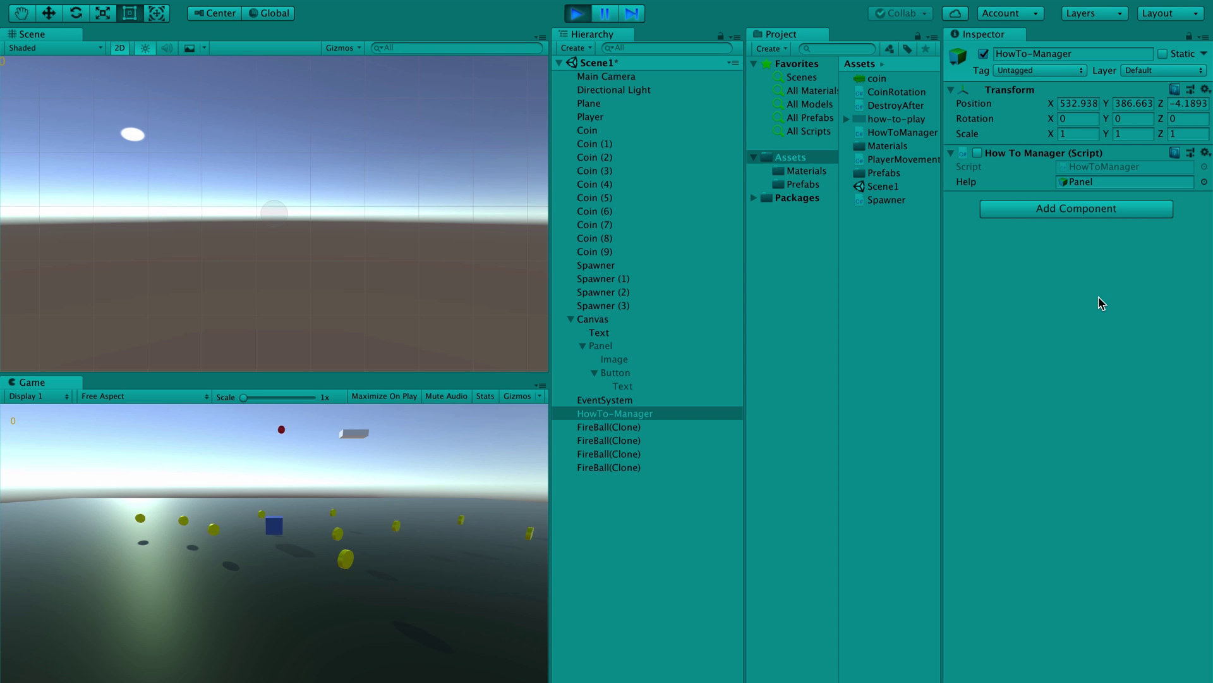
pyautogui.hotkey('ctrl', 'p')
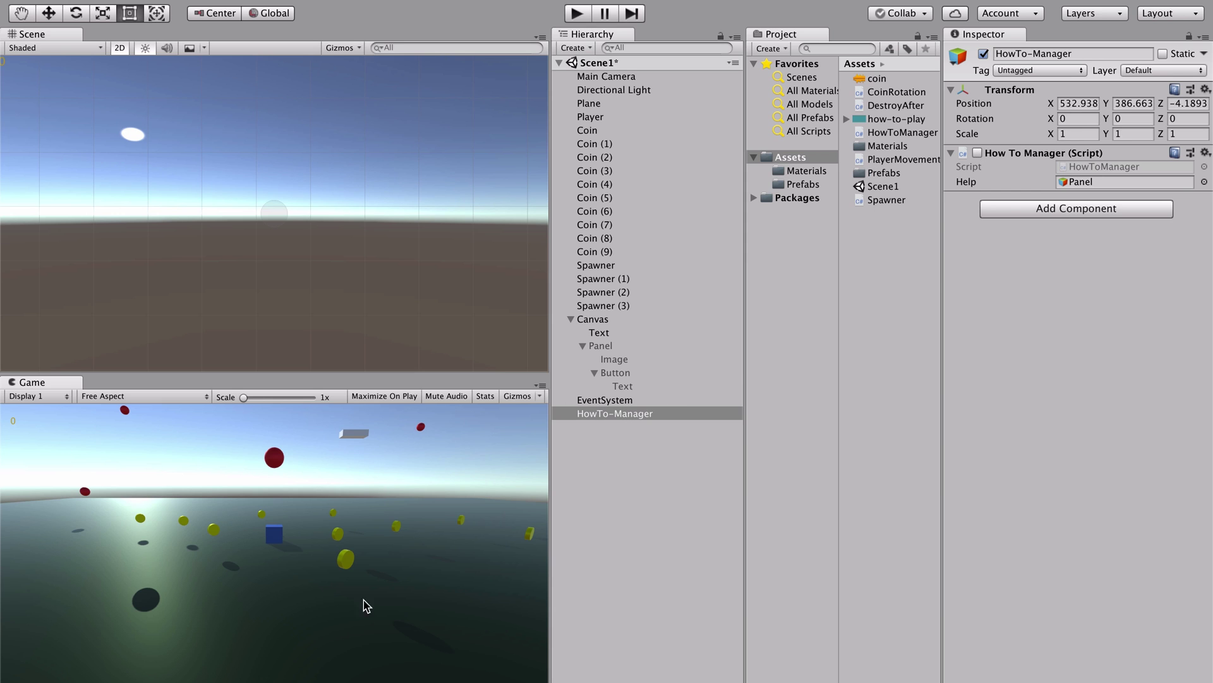
pyautogui.click(978, 153)
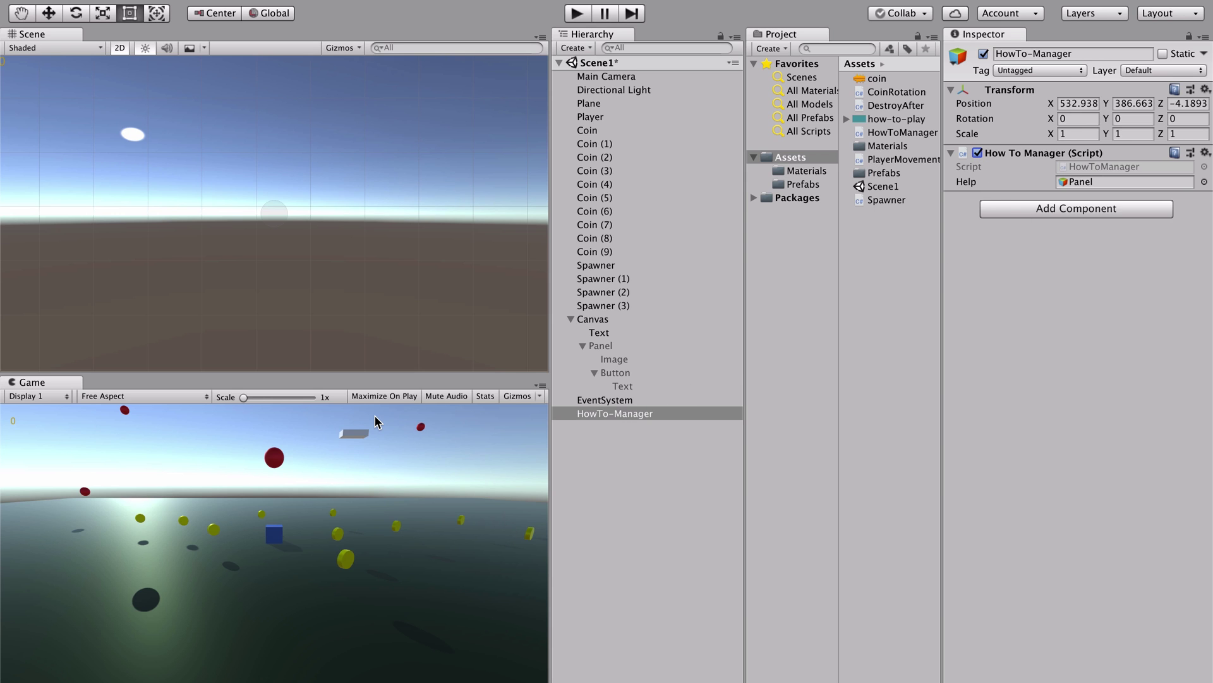
# Step: Play-test the game, closing the how-to-play panel with its > button, then stop
pyautogui.hotkey('ctrl', 'p')
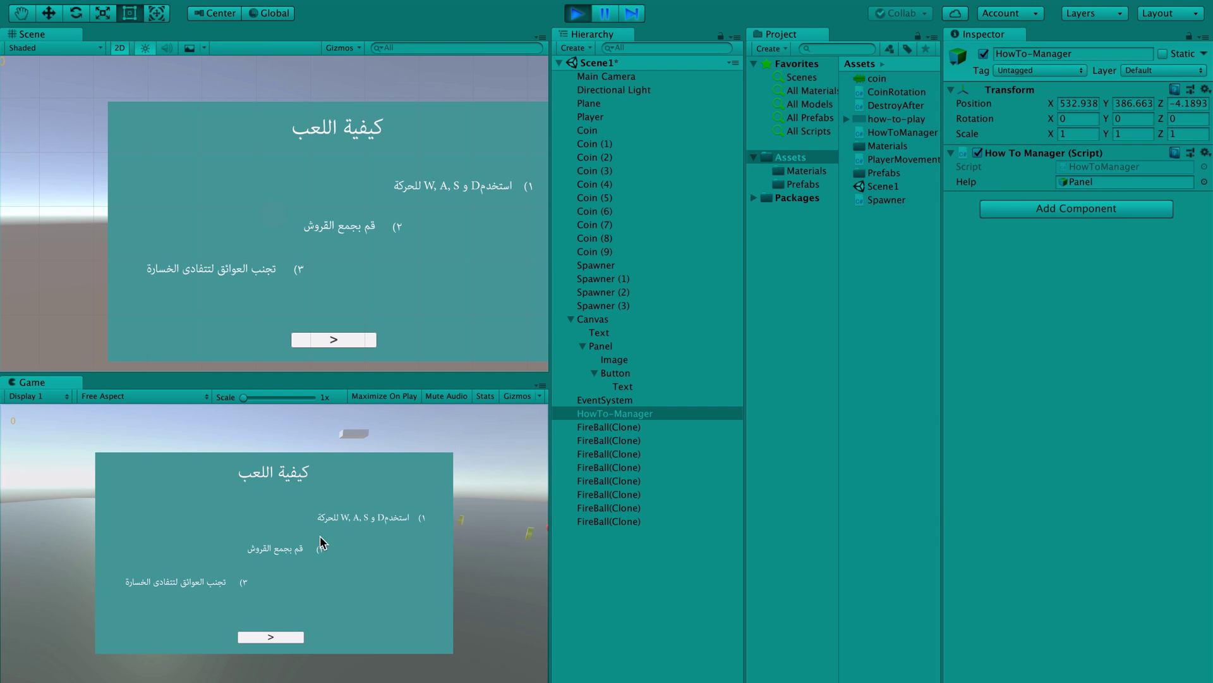
pyautogui.click(281, 634)
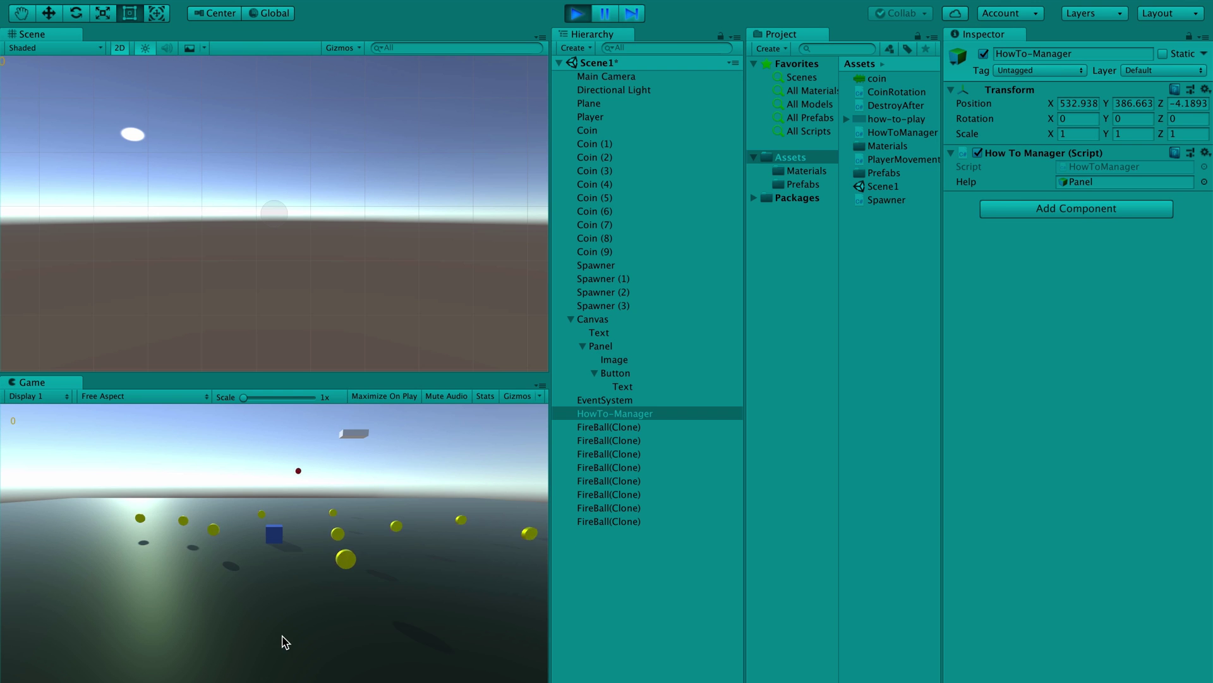
pyautogui.click(573, 13)
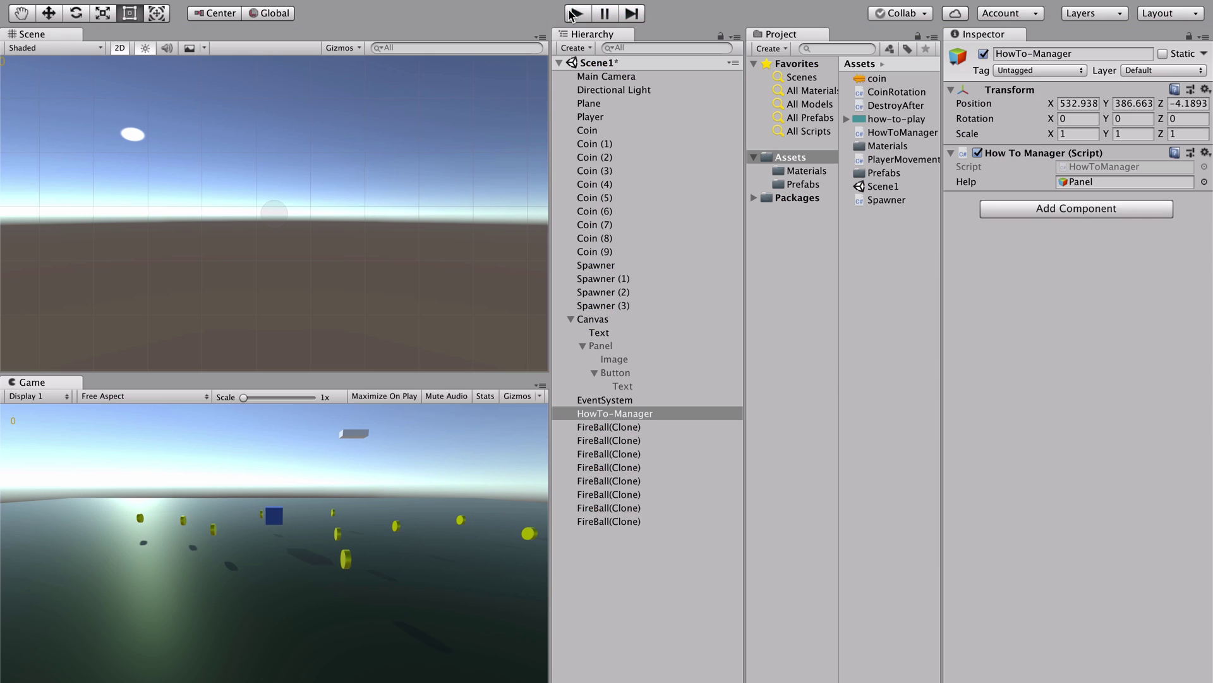
pyautogui.click(574, 13)
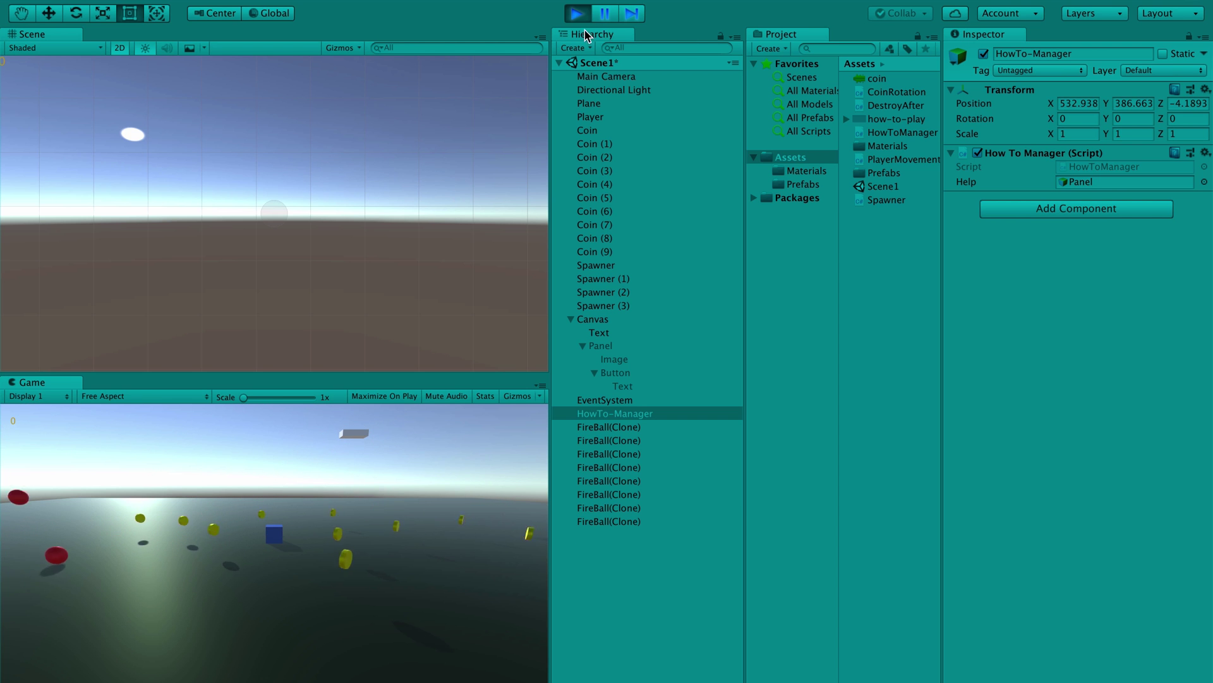
pyautogui.click(575, 14)
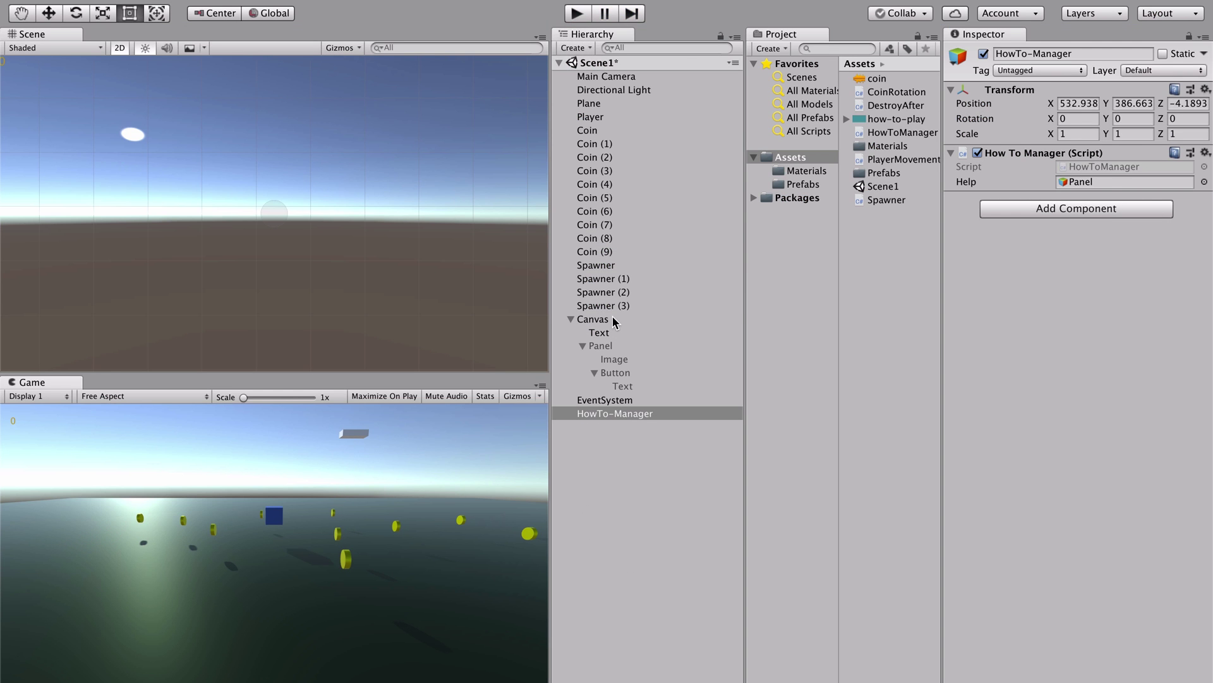
# Step: Add a new UI Button under Canvas
pyautogui.click(594, 319)
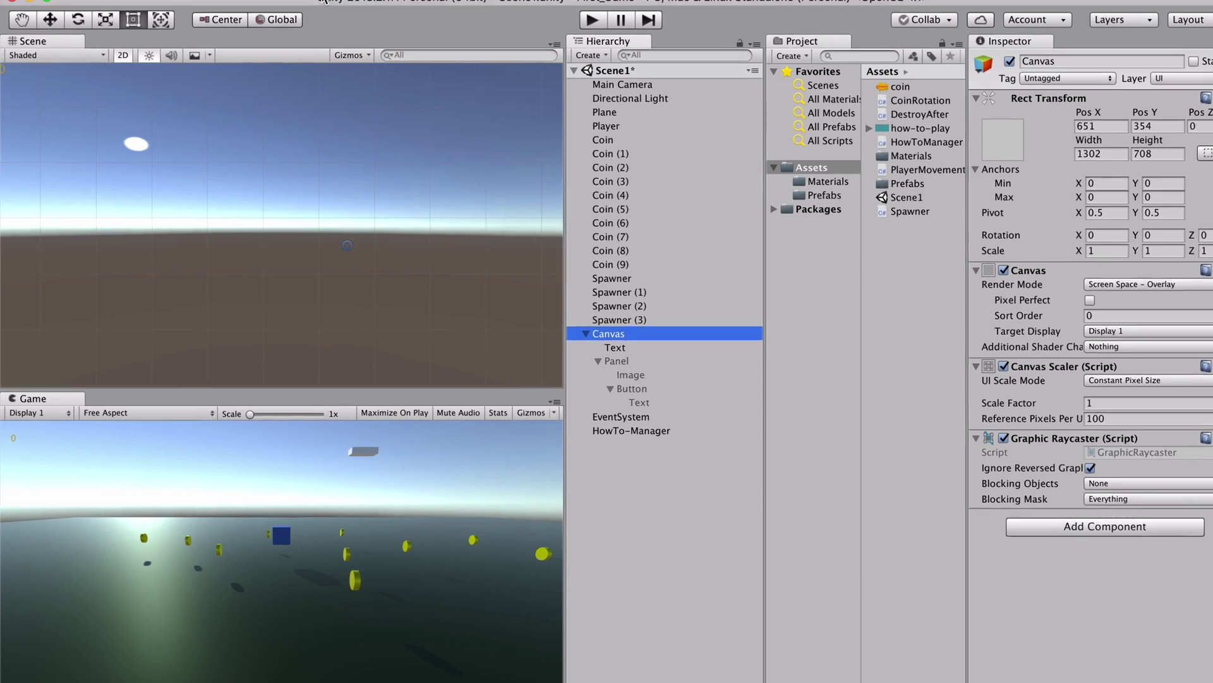
pyautogui.click(247, 0)
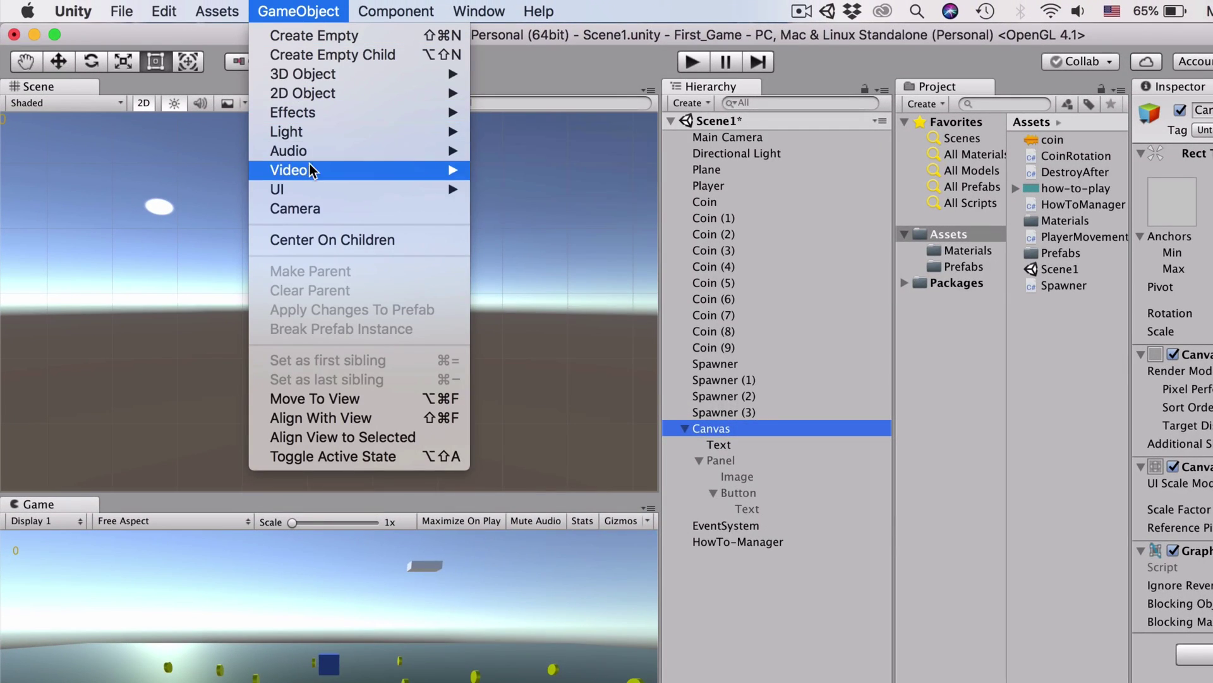
pyautogui.moveTo(297, 189)
pyautogui.click(515, 276)
# Step: Change the new button's label text to '?' and enable Best Fit
pyautogui.click(582, 399)
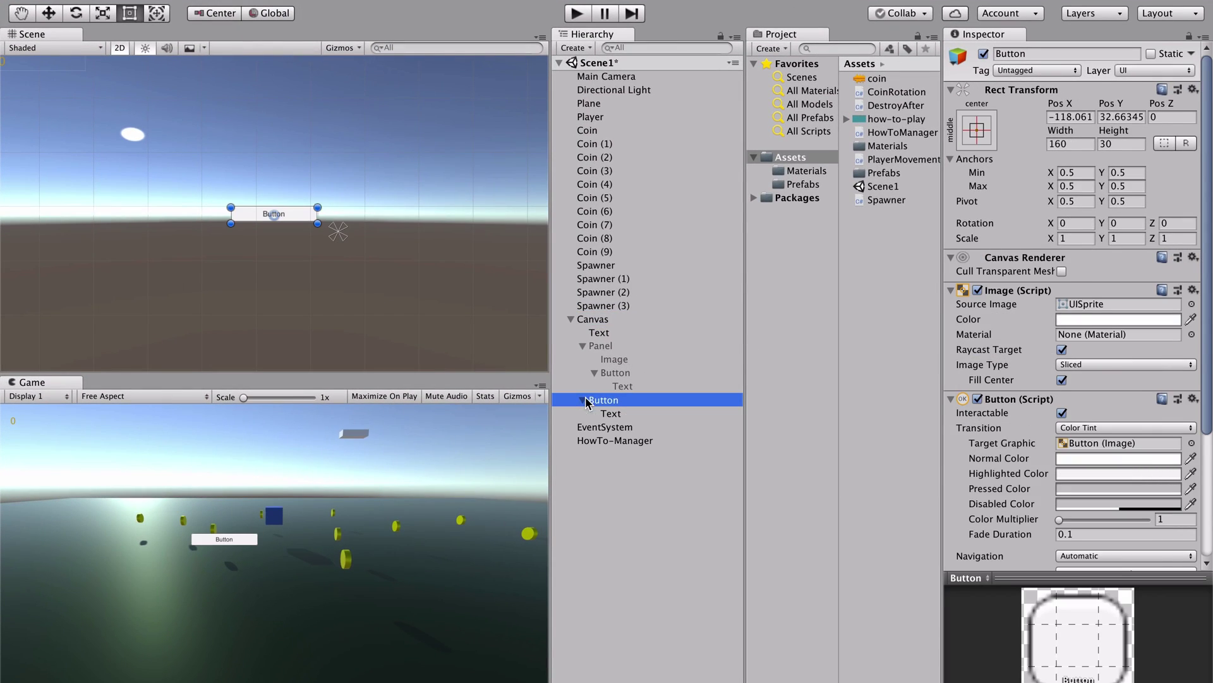
pyautogui.click(631, 413)
pyautogui.doubleClick(1024, 317)
pyautogui.write('?')
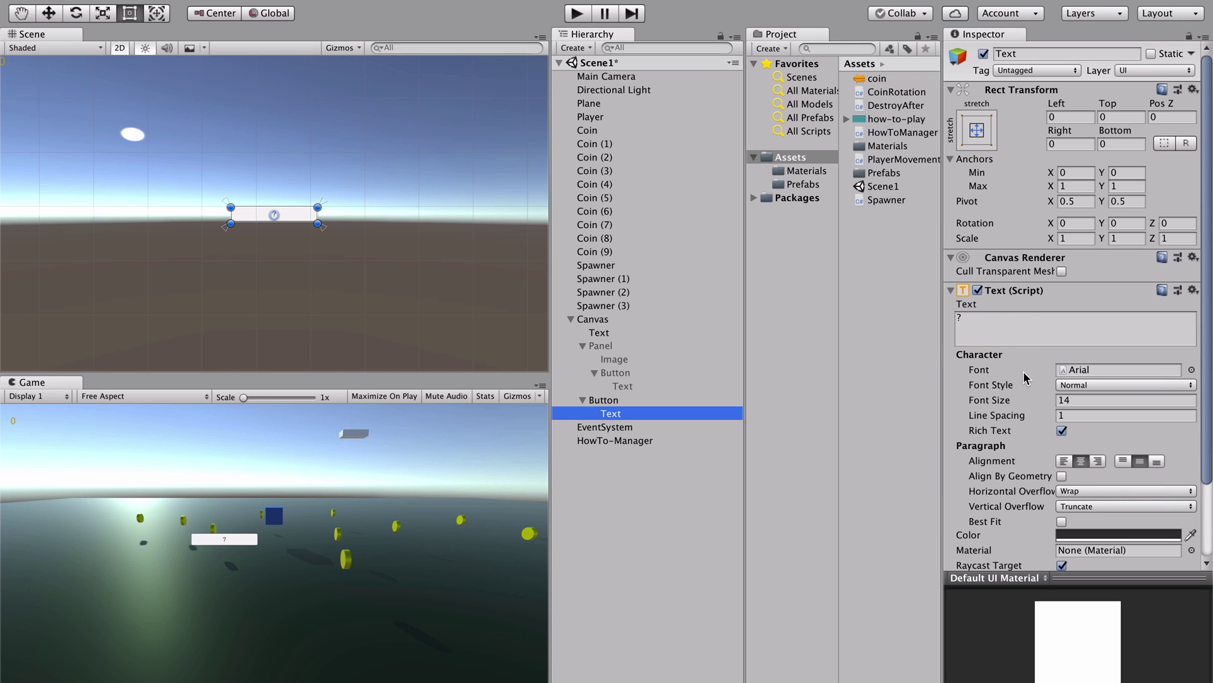
pyautogui.click(1002, 332)
pyautogui.press('BackSpace')
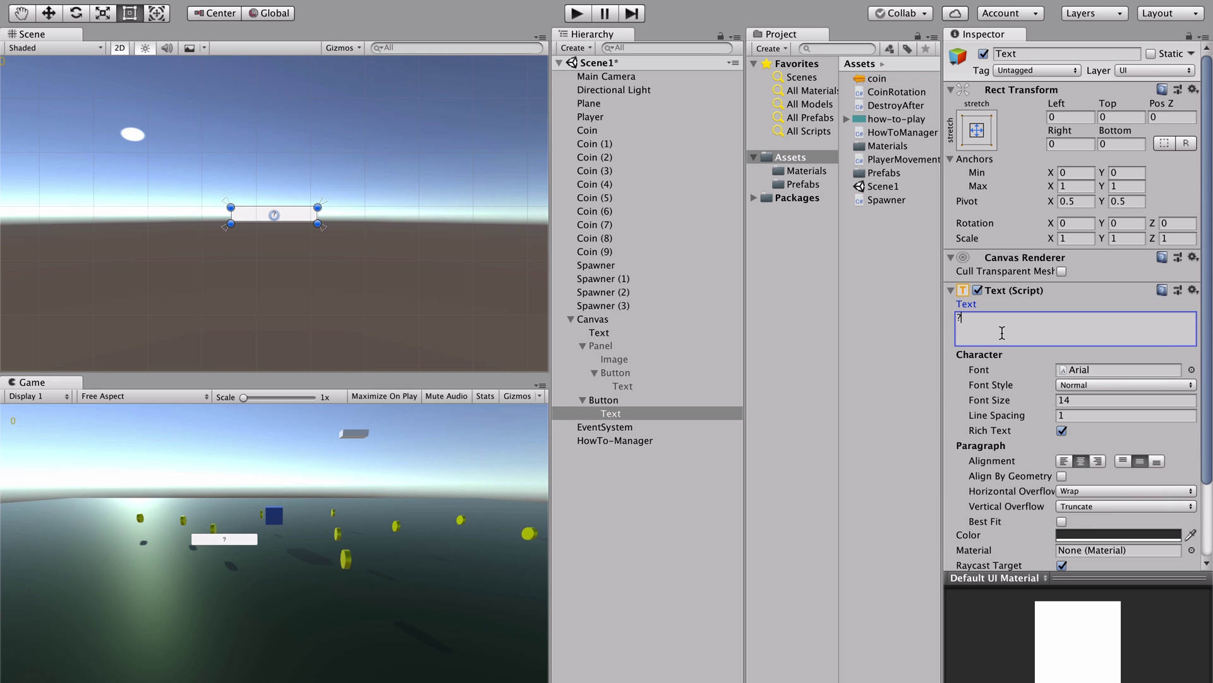
pyautogui.click(1061, 521)
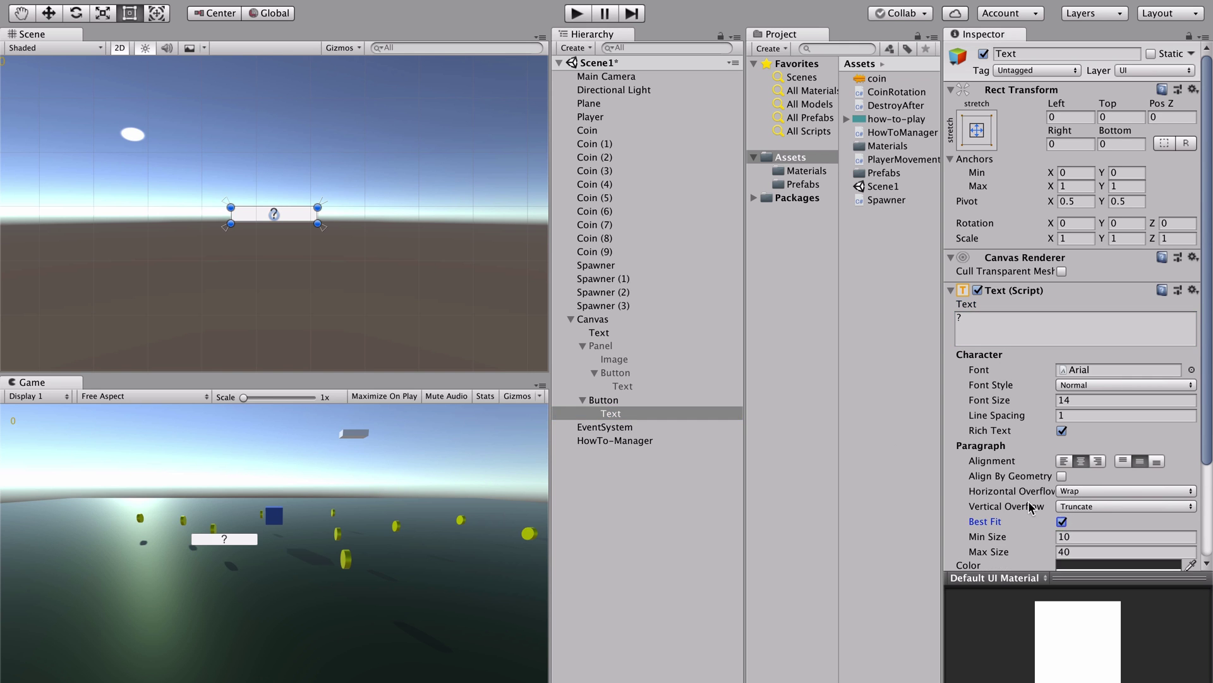
# Step: Shrink the ? button and move it to the game view's top-right corner
pyautogui.click(611, 400)
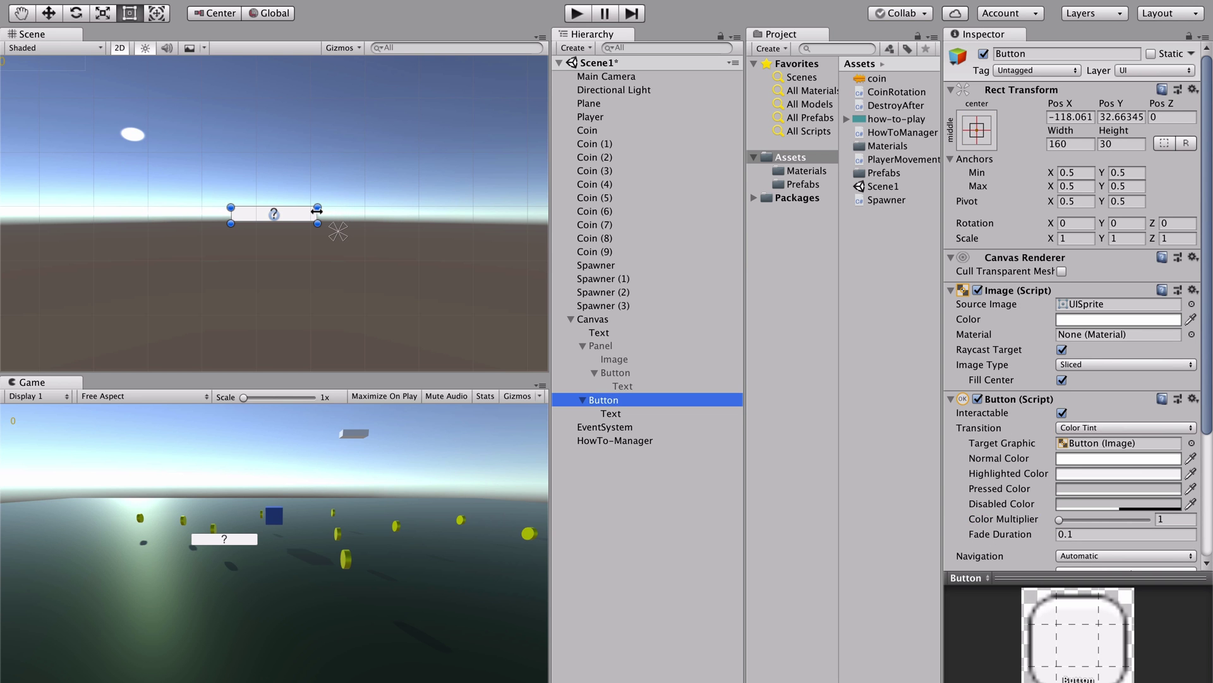
pyautogui.moveTo(316, 211); pyautogui.dragTo(253, 211)
pyautogui.scroll(-1, 1048, 354)
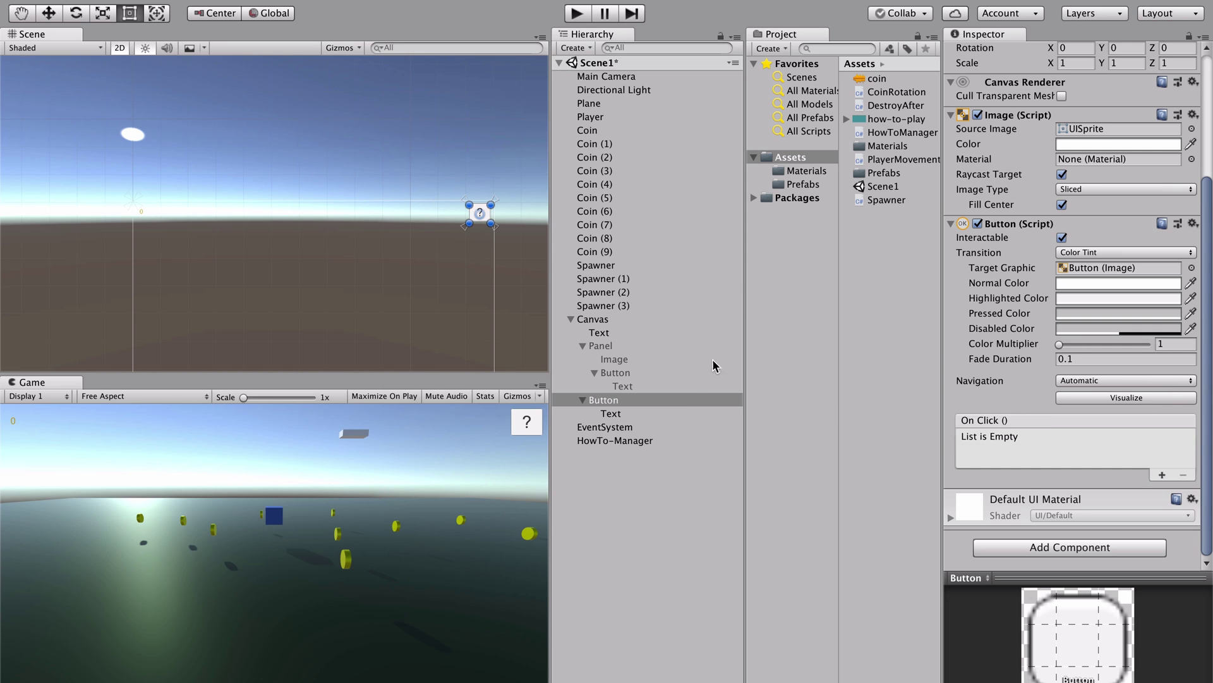
# Step: Make the ? button's On Click call GameObject.SetActive(true) on Panel, then enter Play mode
pyautogui.click(1162, 475)
pyautogui.moveTo(615, 343); pyautogui.dragTo(1006, 453)
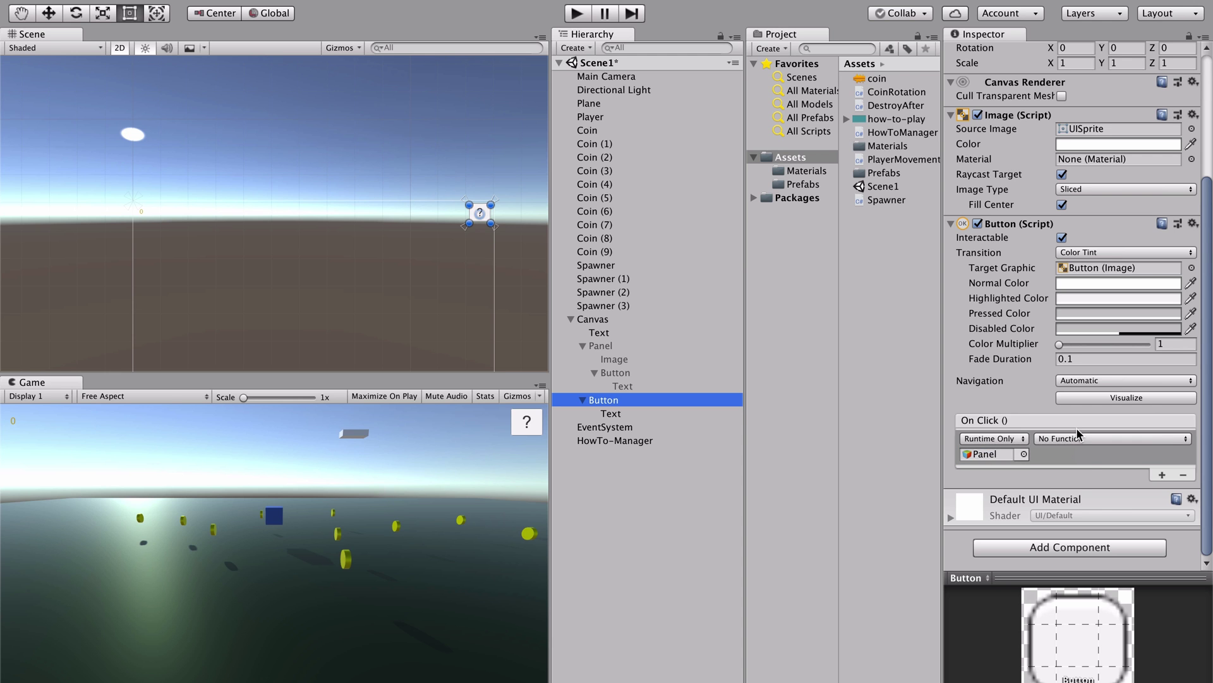
pyautogui.click(1076, 437)
pyautogui.moveTo(1085, 508)
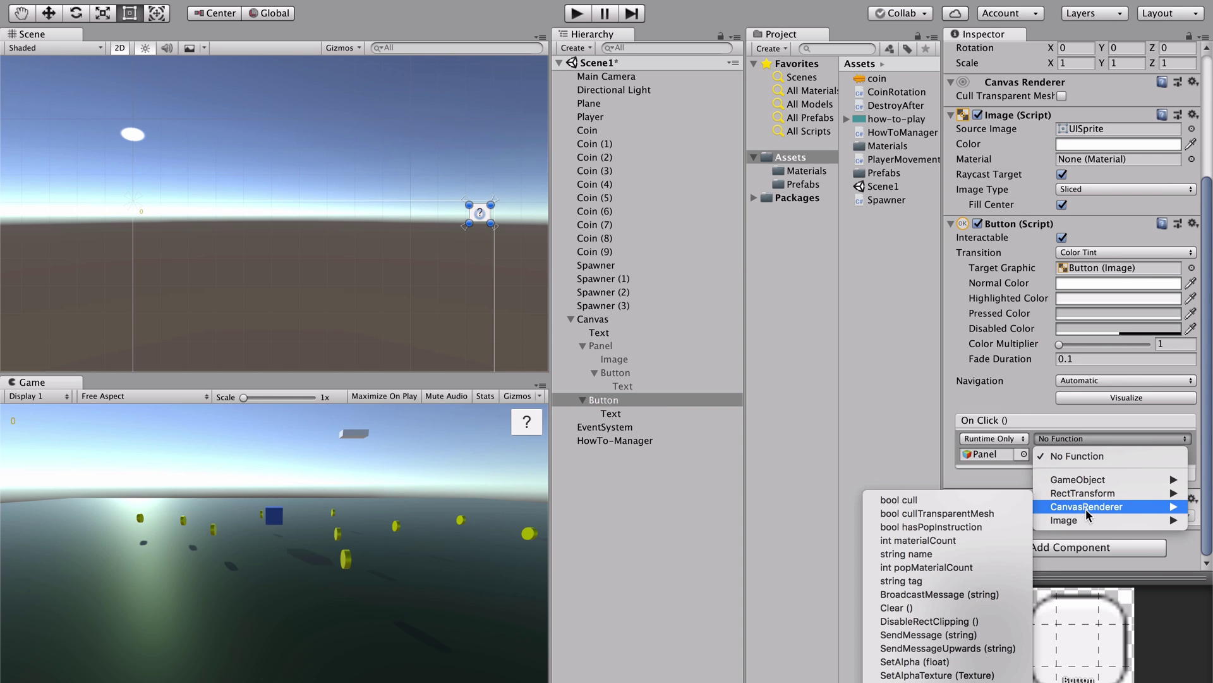
pyautogui.moveTo(1083, 482)
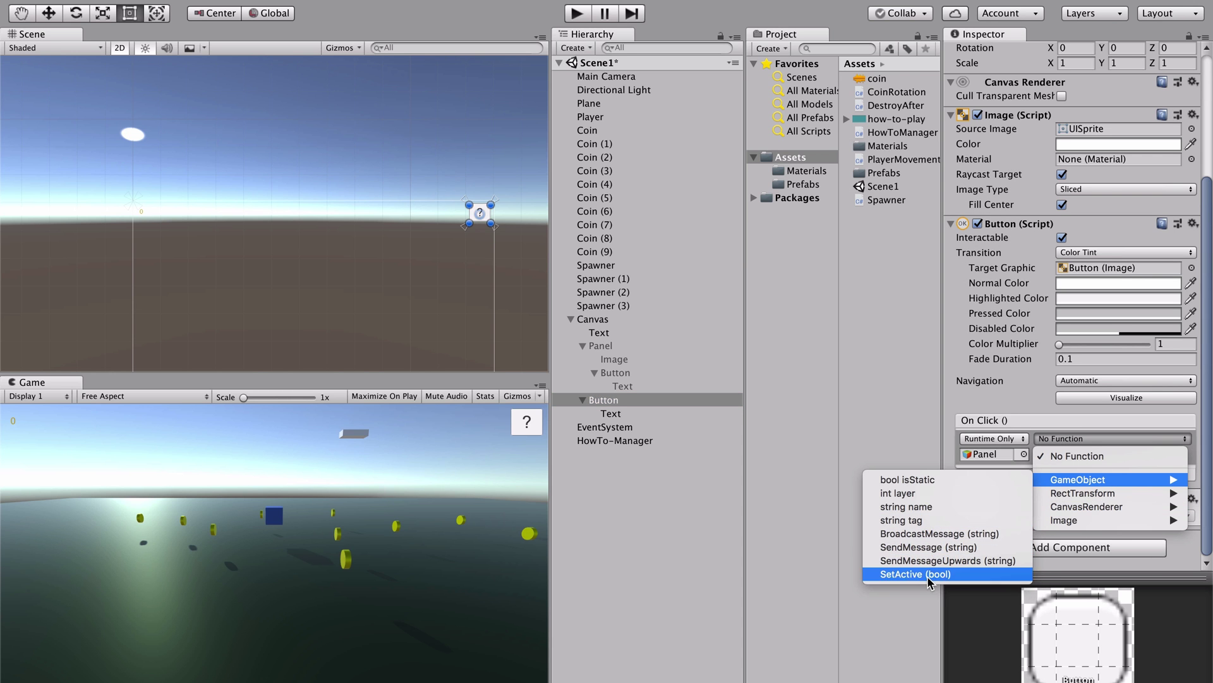
pyautogui.click(927, 574)
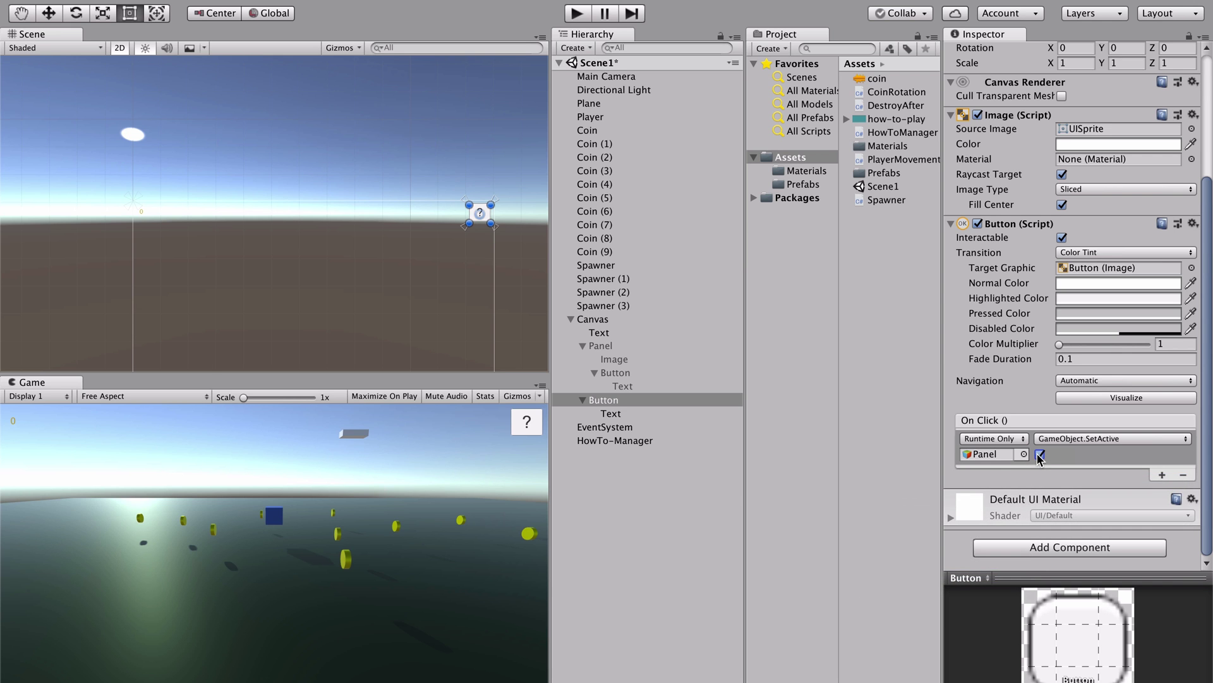
pyautogui.hotkey('ctrl', 'p')
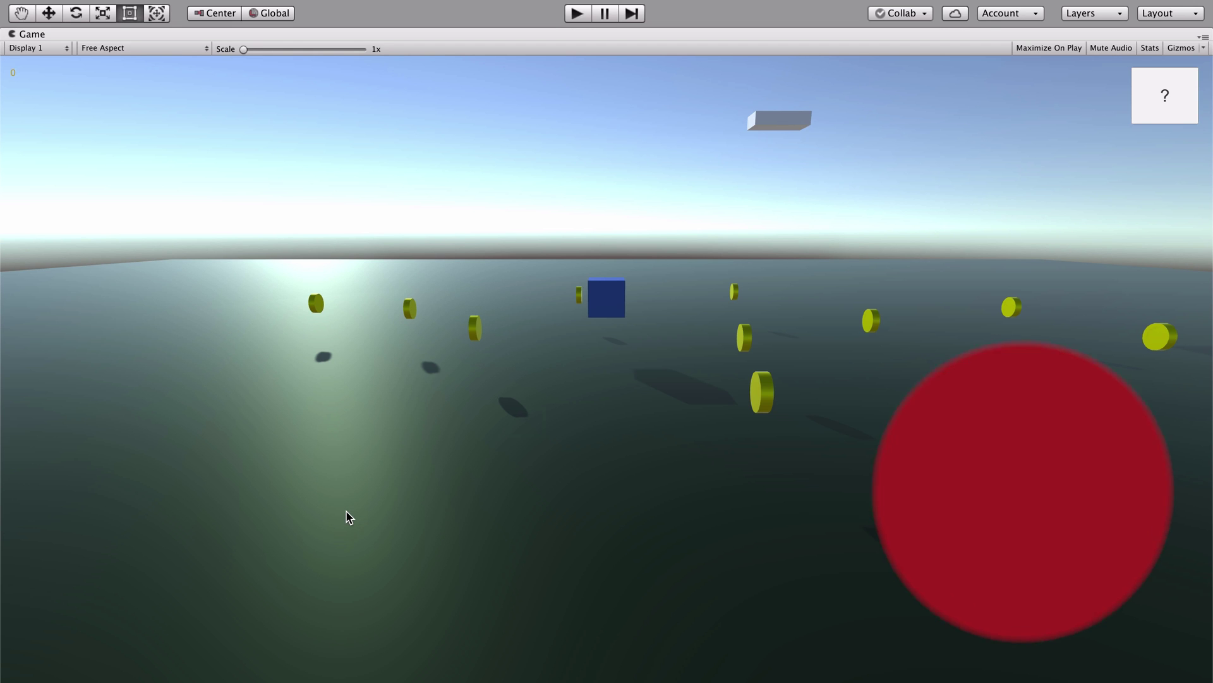
# Step: Open the how-to-play panel with ? and close it with > twice, then stop Play mode
pyautogui.click(1155, 99)
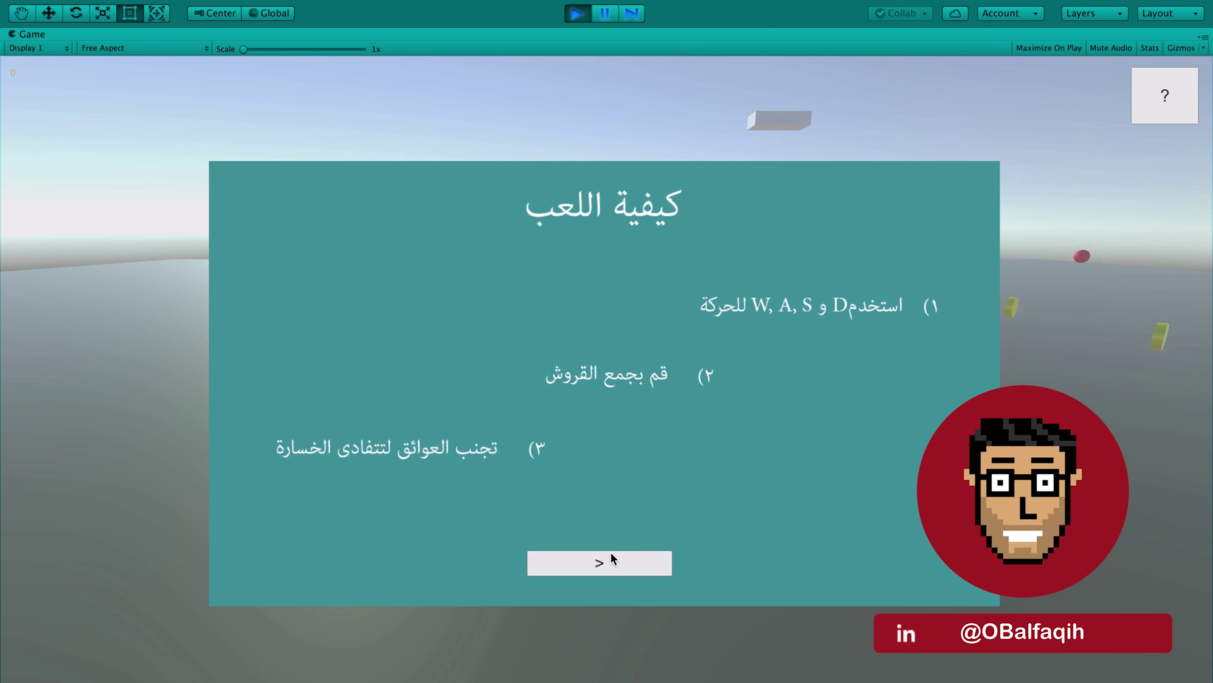
pyautogui.click(605, 558)
pyautogui.click(1132, 108)
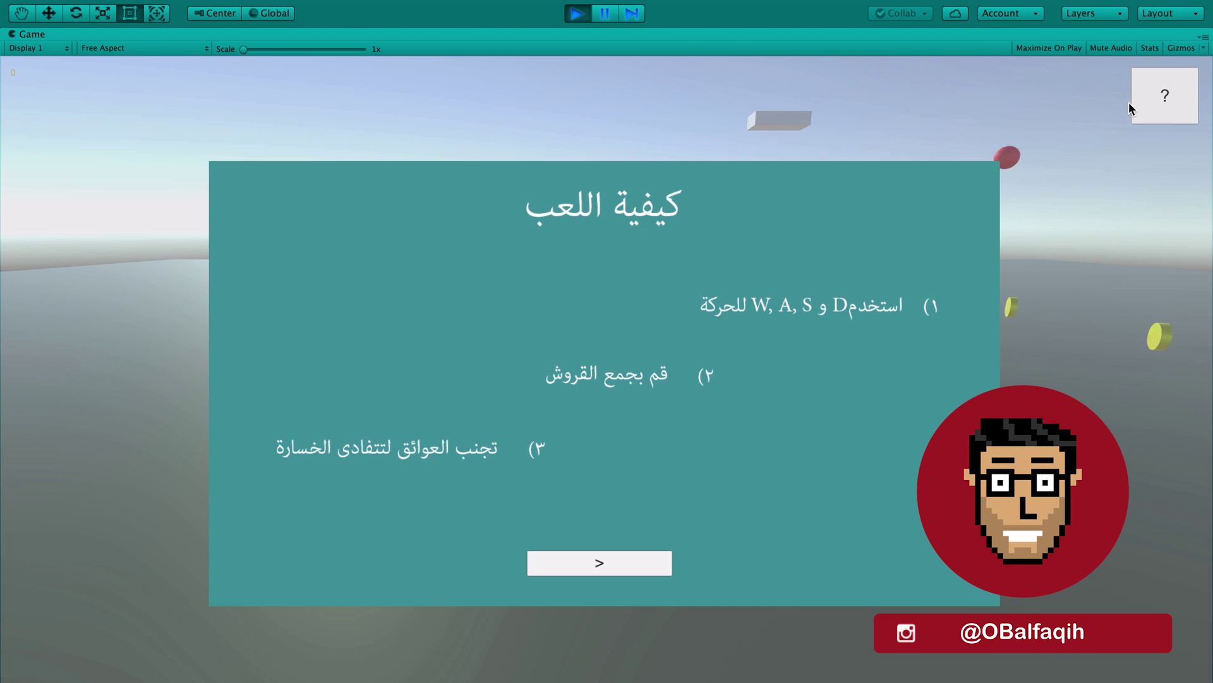
pyautogui.click(605, 558)
pyautogui.hotkey('ctrl', 'p')
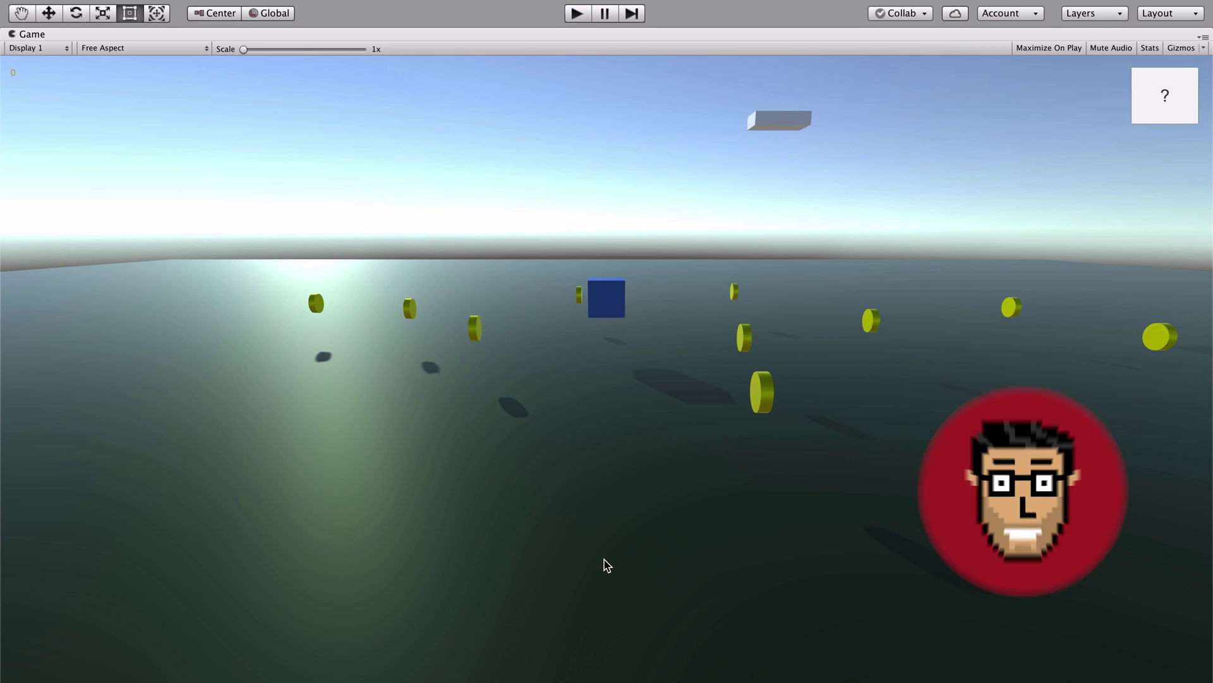